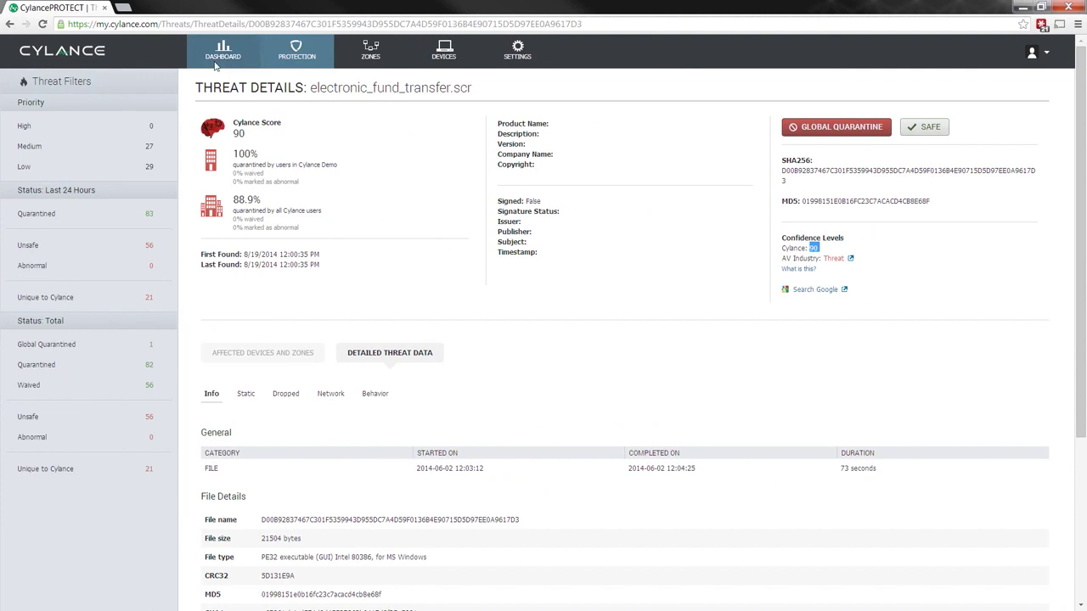
Show the dashboard with threats by priority (0 high, 31 medium, 27 low) across 353 devices.
left_click(160, 63)
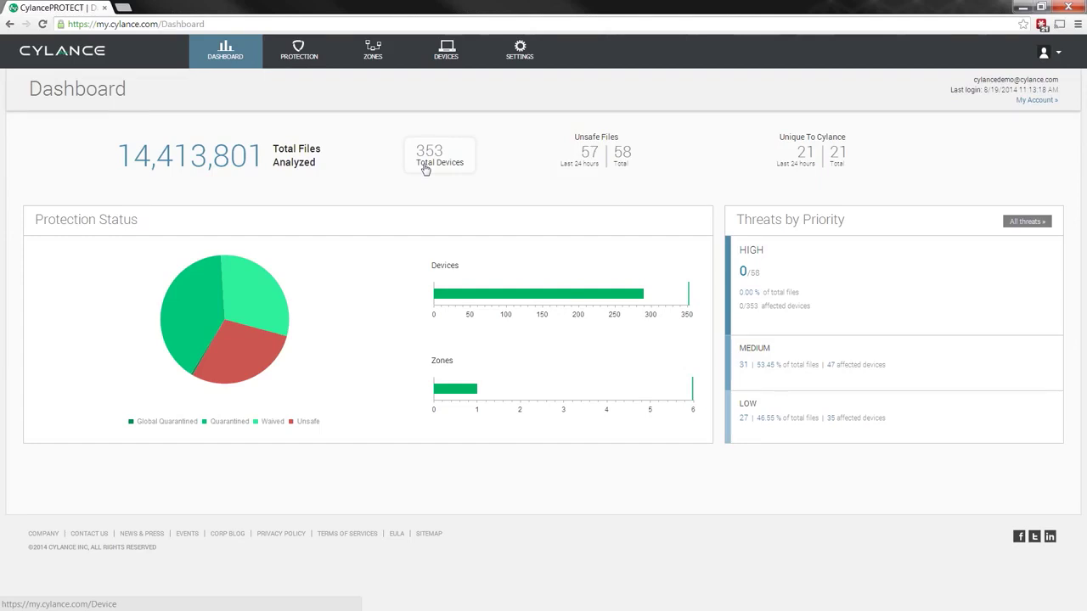
left_click(425, 170)
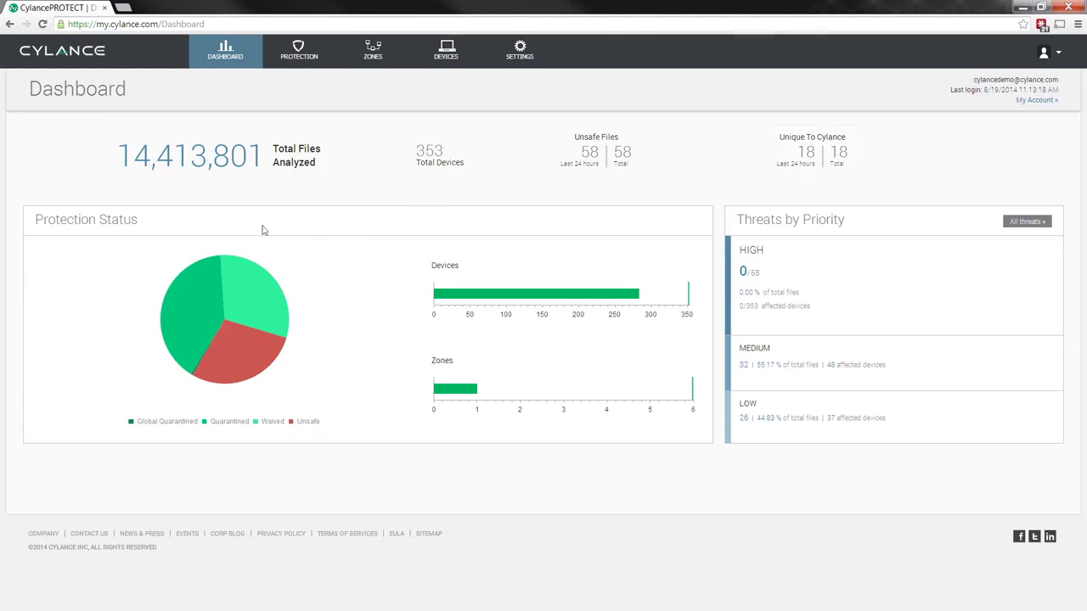
left_click(176, 310)
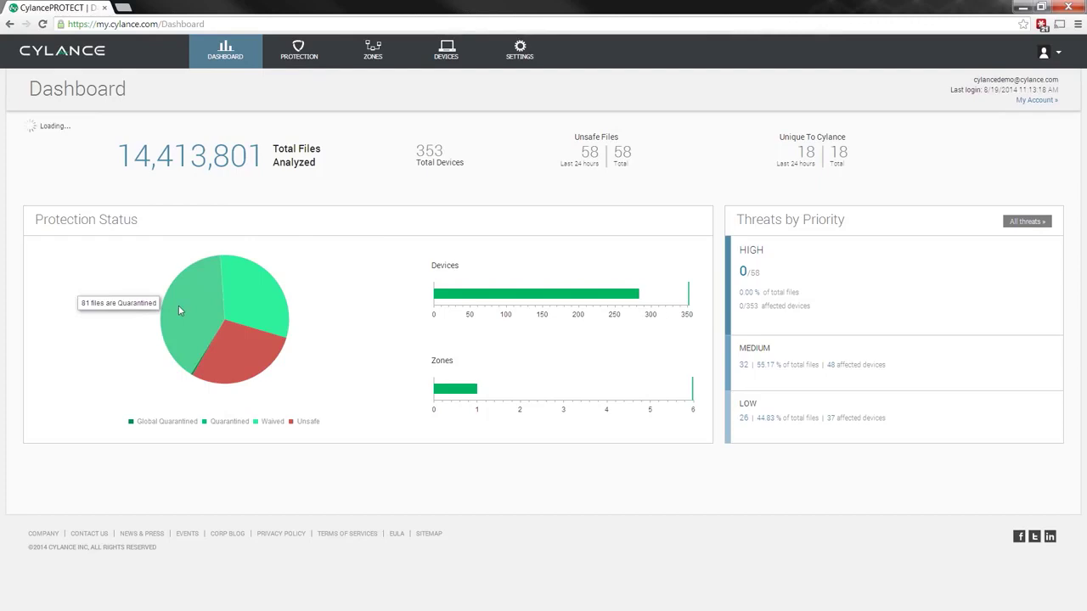
mouse_move(252, 310)
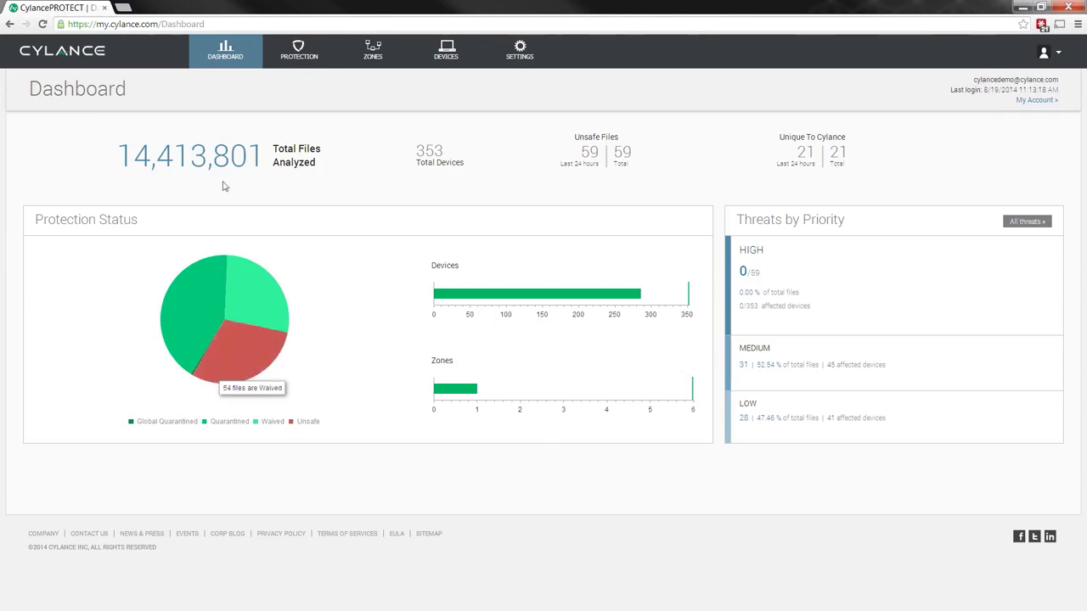
left_click(194, 380)
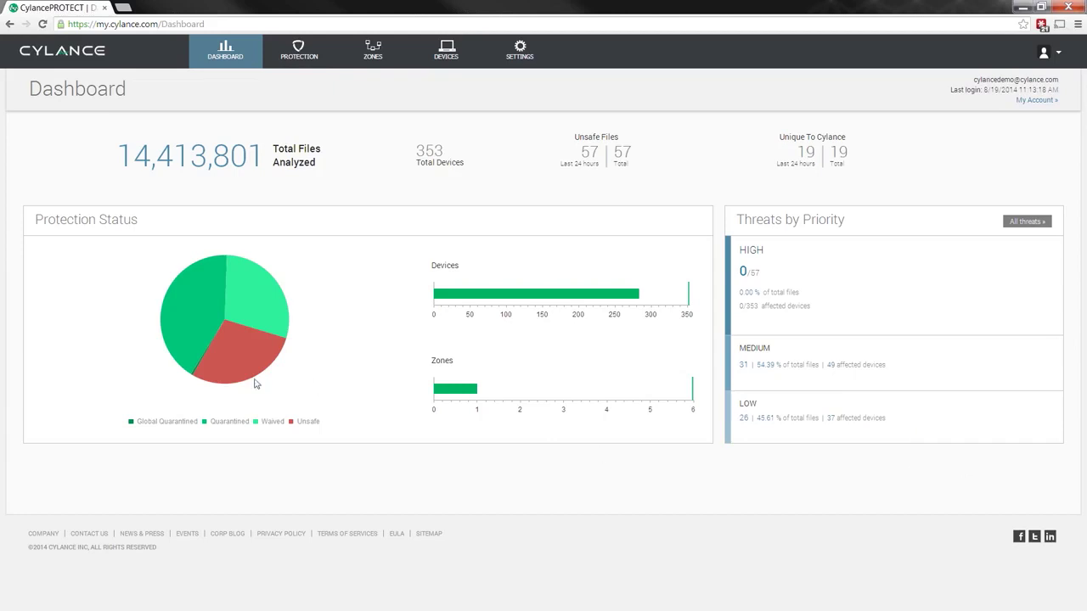
mouse_move(249, 364)
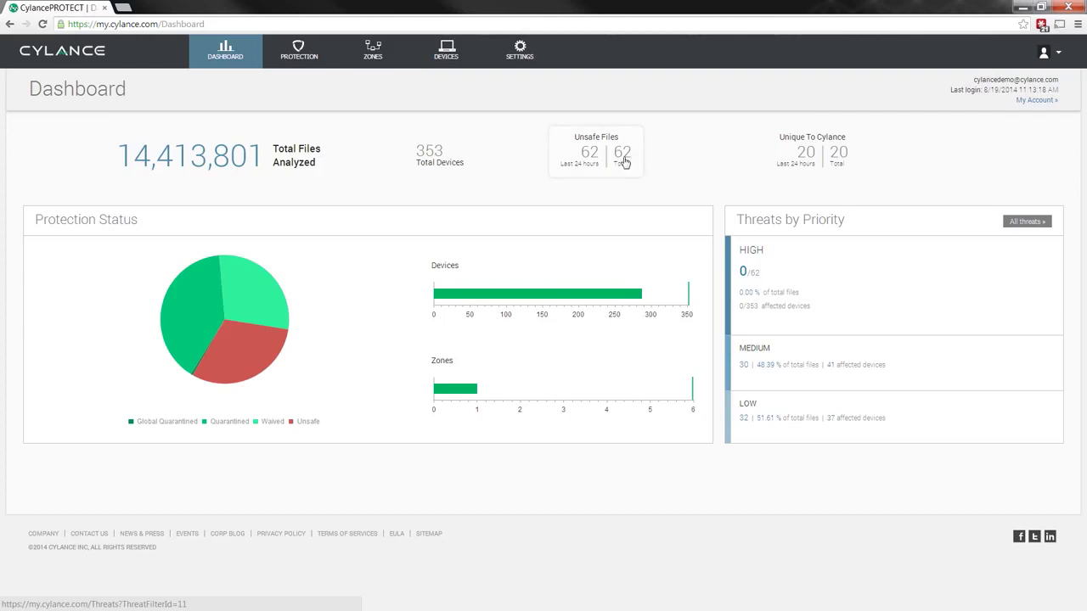
List the 62 unsafe files from the last 24 hours in Threat Protection.
left_click(586, 163)
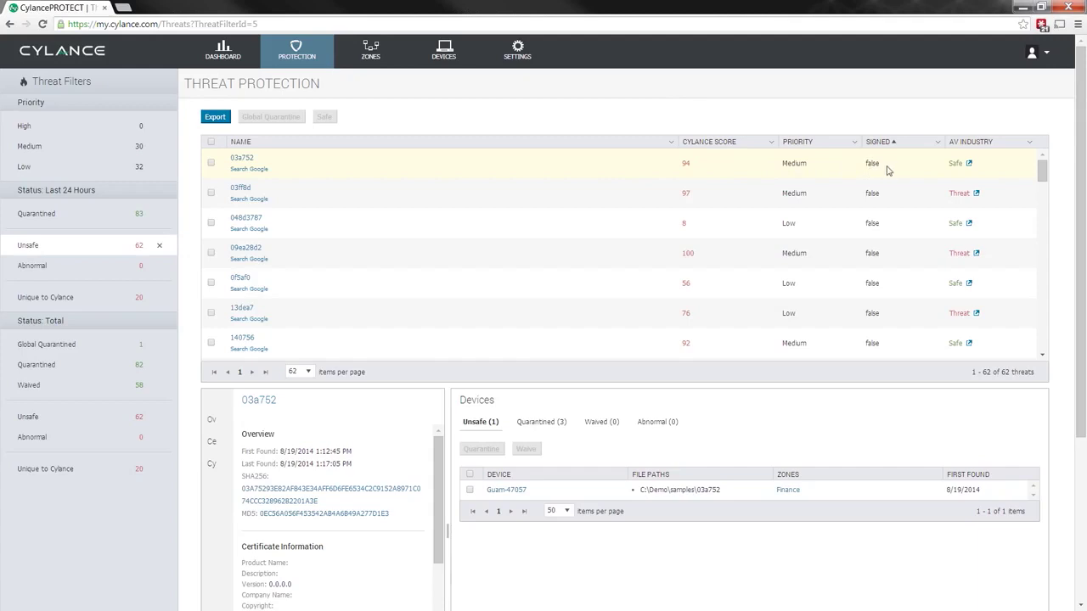
left_click_drag(1043, 170, 1046, 197)
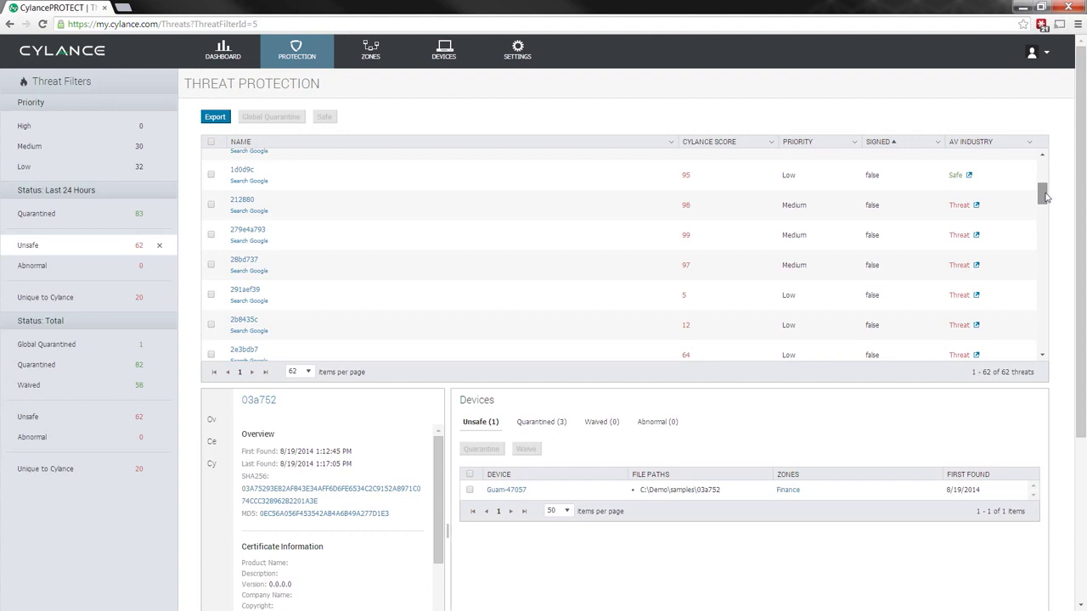
left_click_drag(1046, 197, 1051, 152)
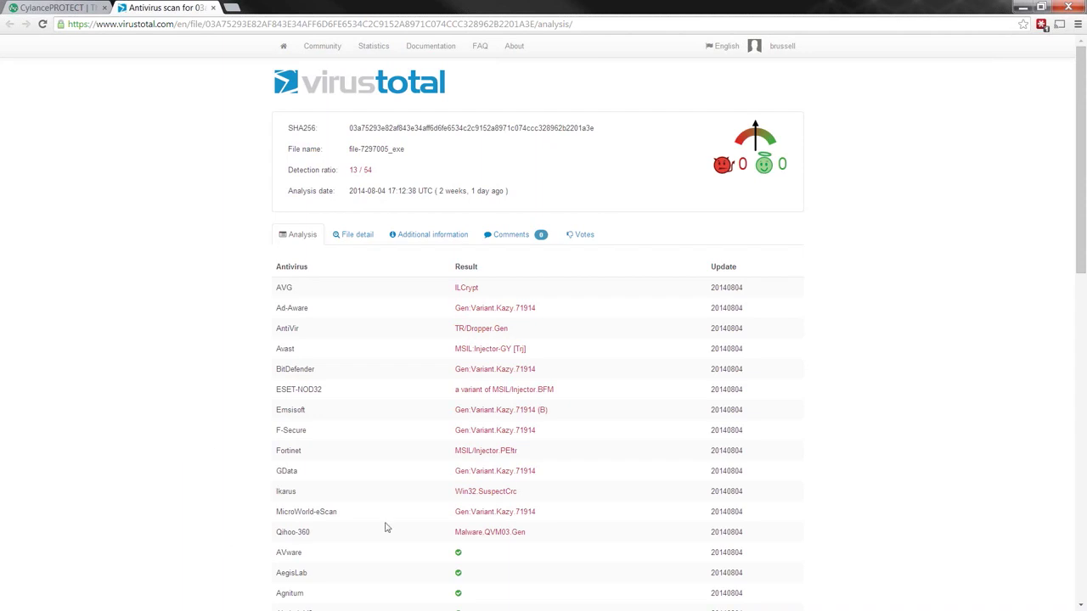
left_click_drag(1081, 257, 1081, 463)
scroll(745, 433, "down", 2)
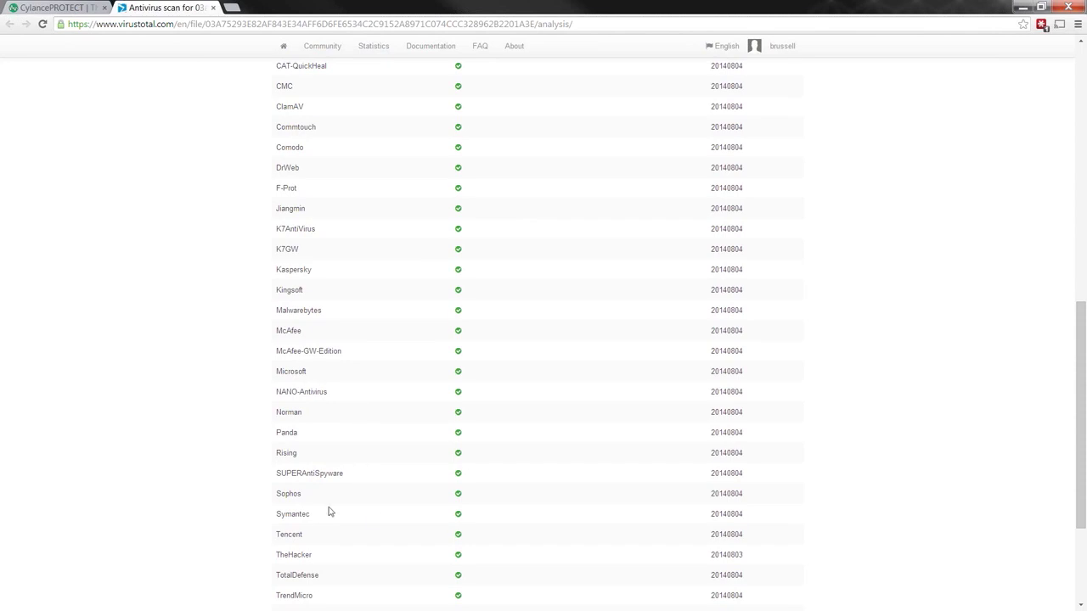
scroll(376, 514, "down", 1)
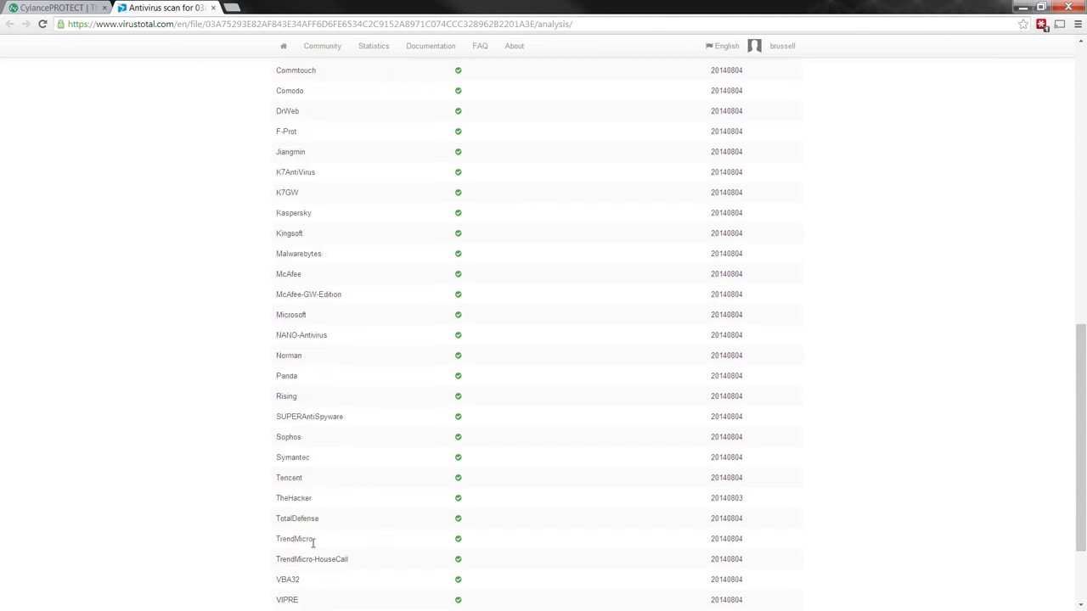
scroll(422, 546, "down", 2)
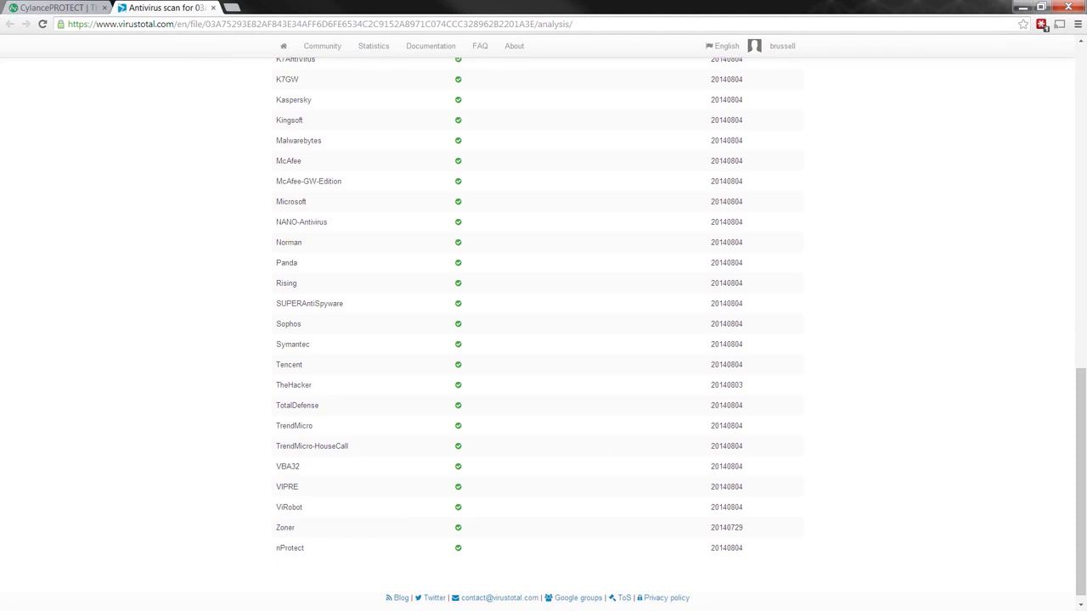
left_click_drag(1080, 378, 1071, 76)
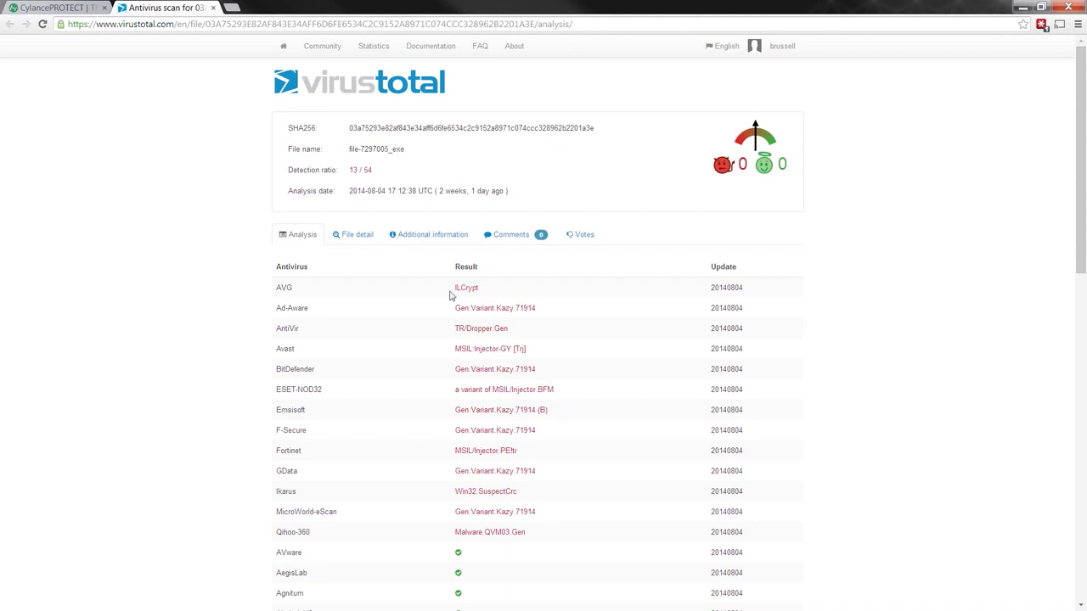
mouse_move(1081, 218)
left_mouse_down()
mouse_move(1081, 513)
mouse_move(1081, 217)
left_mouse_up()
Back in the threat console, list the 3 devices with 03a752 quarantined and the 1 still unsafe.
left_click(61, 12)
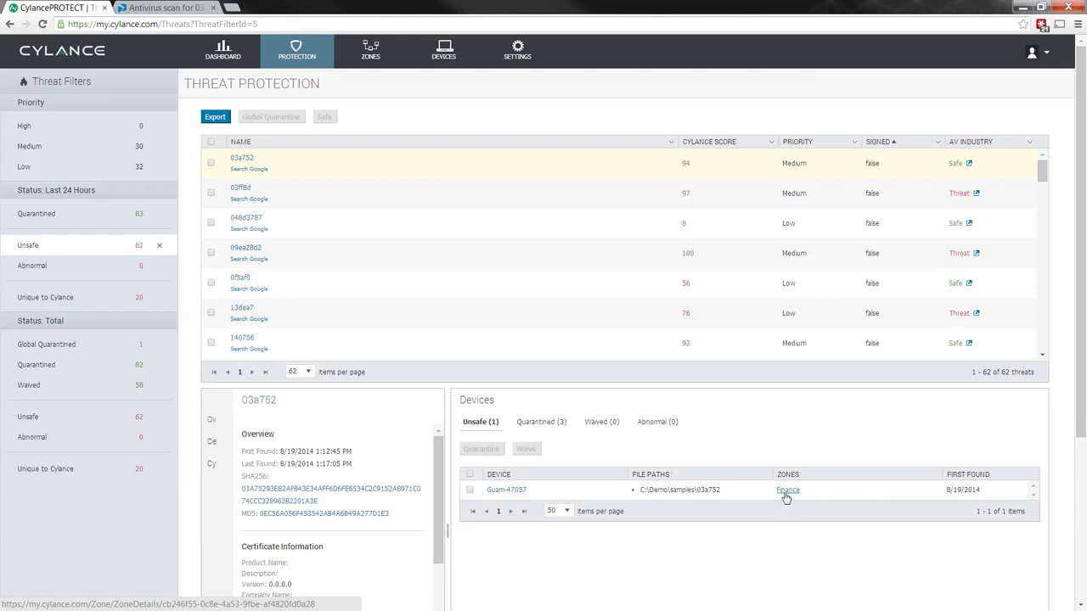
left_click(541, 422)
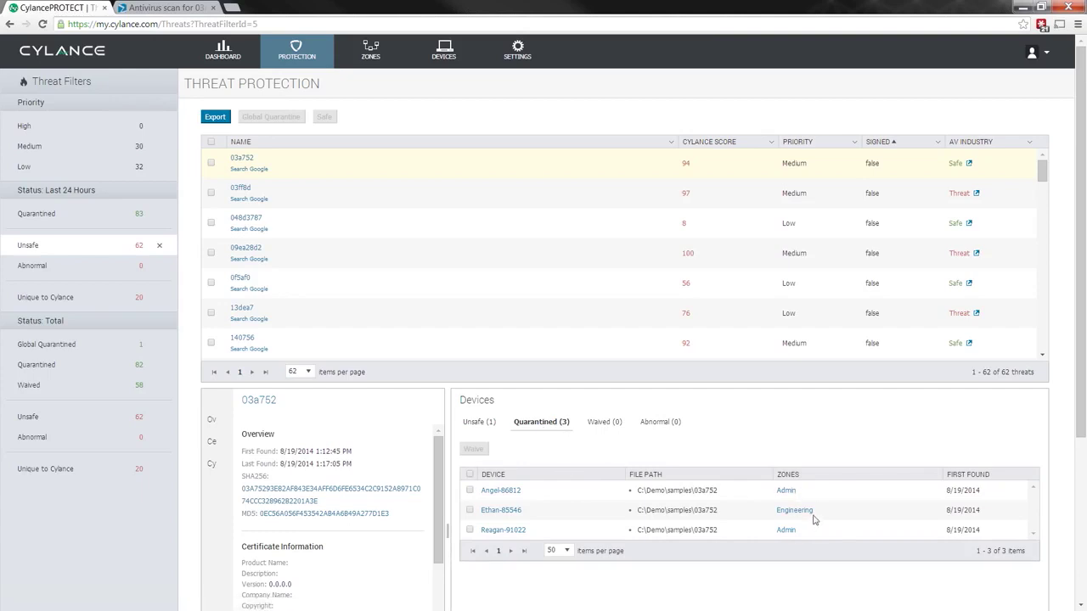
left_click(489, 427)
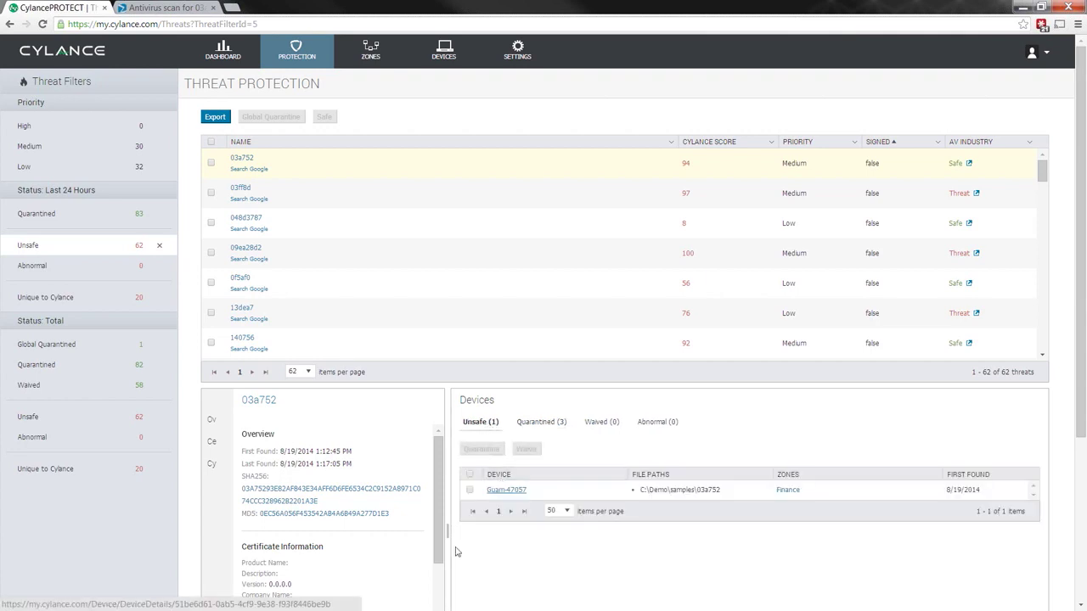
left_click_drag(436, 479, 446, 534)
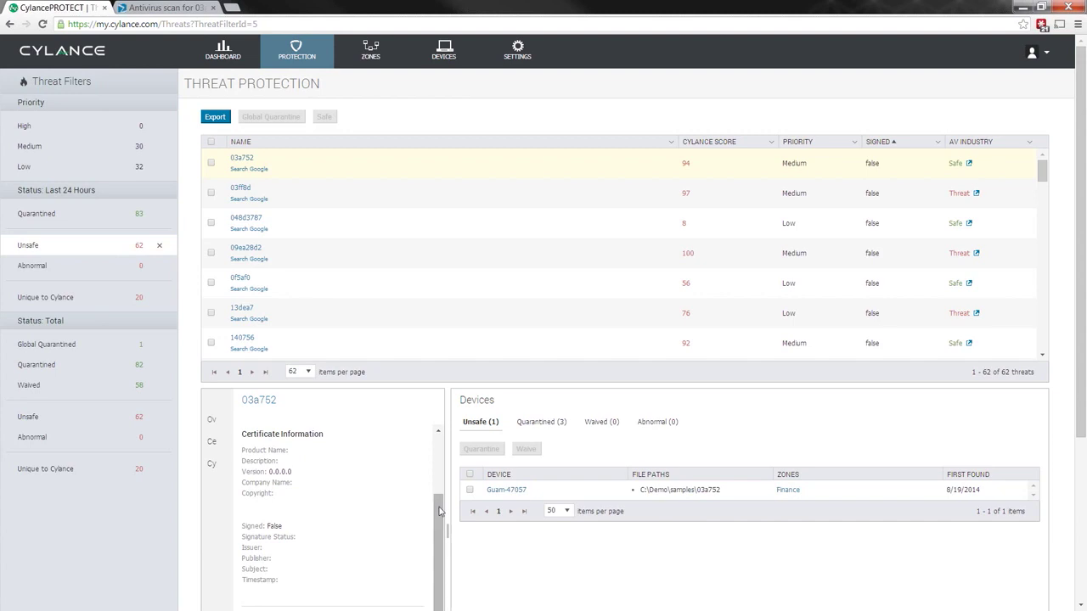
left_click_drag(440, 510, 440, 536)
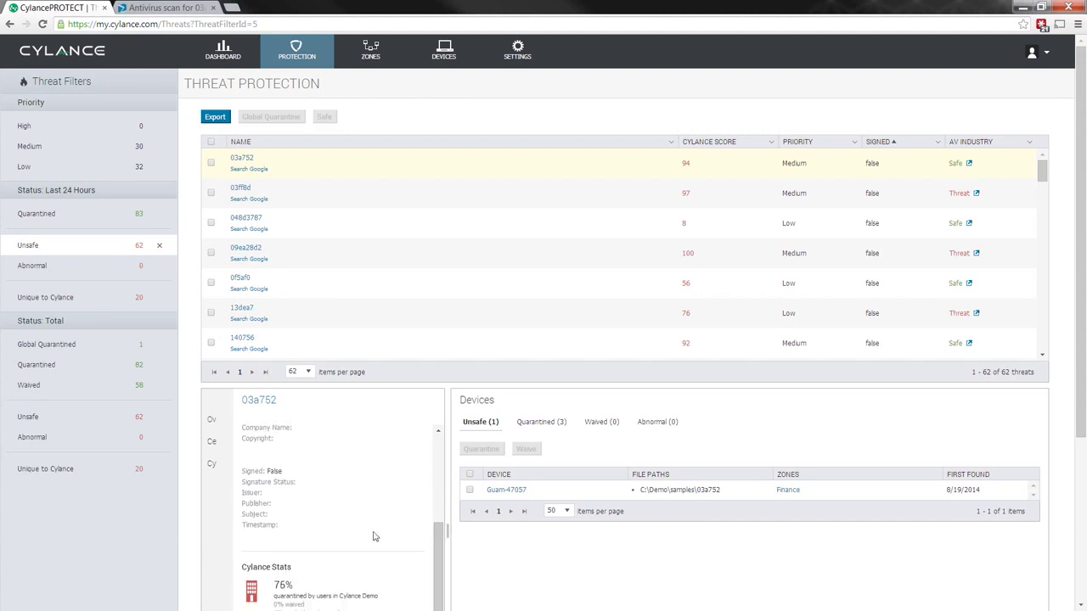
scroll(439, 560, "down", 1)
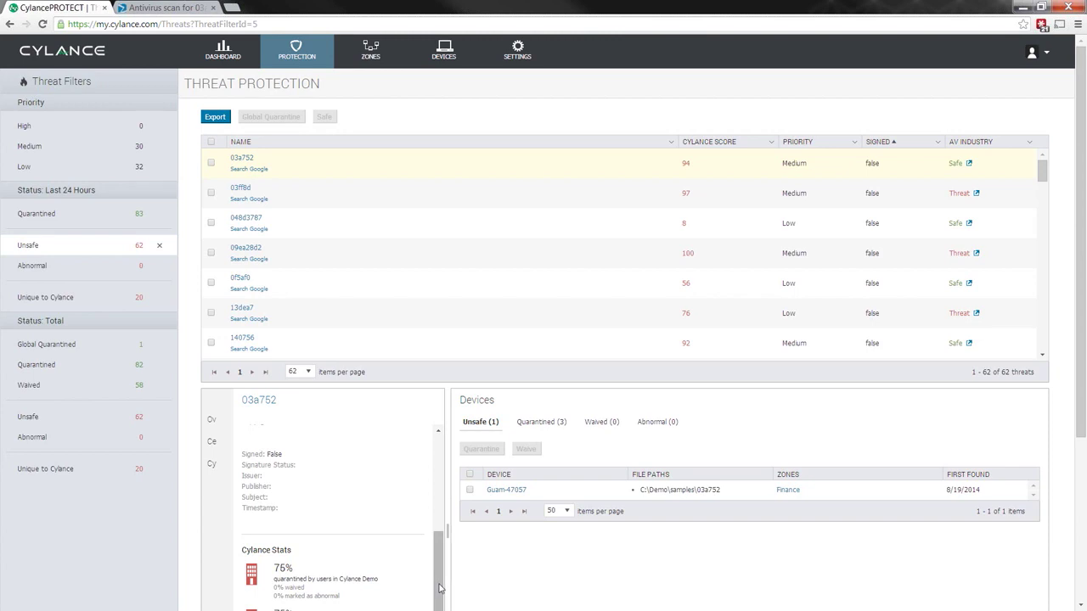
left_click_drag(440, 588, 435, 480)
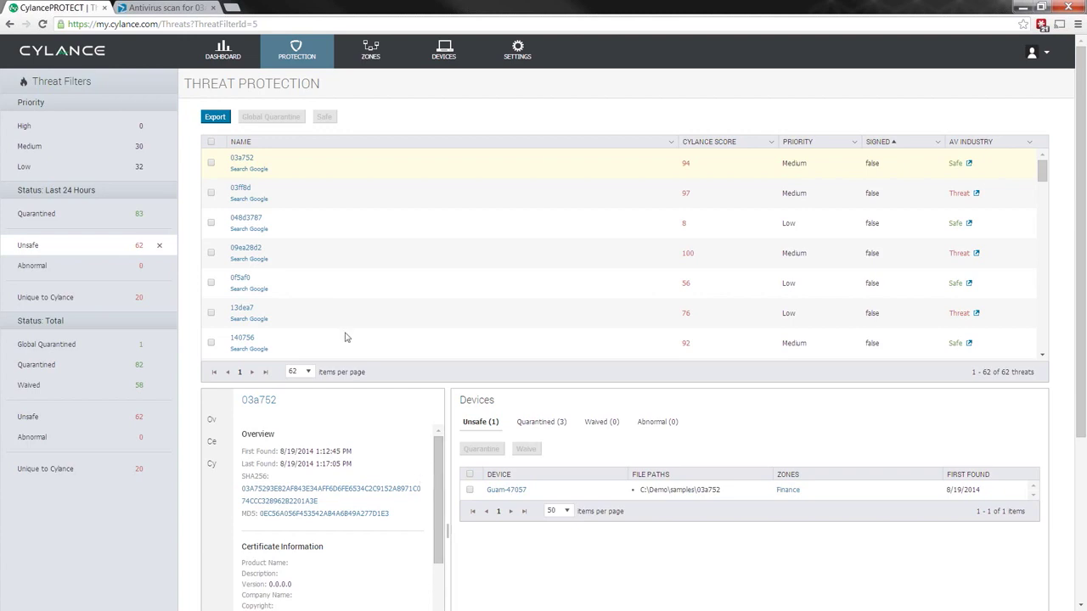
Open threat 03a752's full details page and scroll through its detailed threat data.
left_click(246, 160)
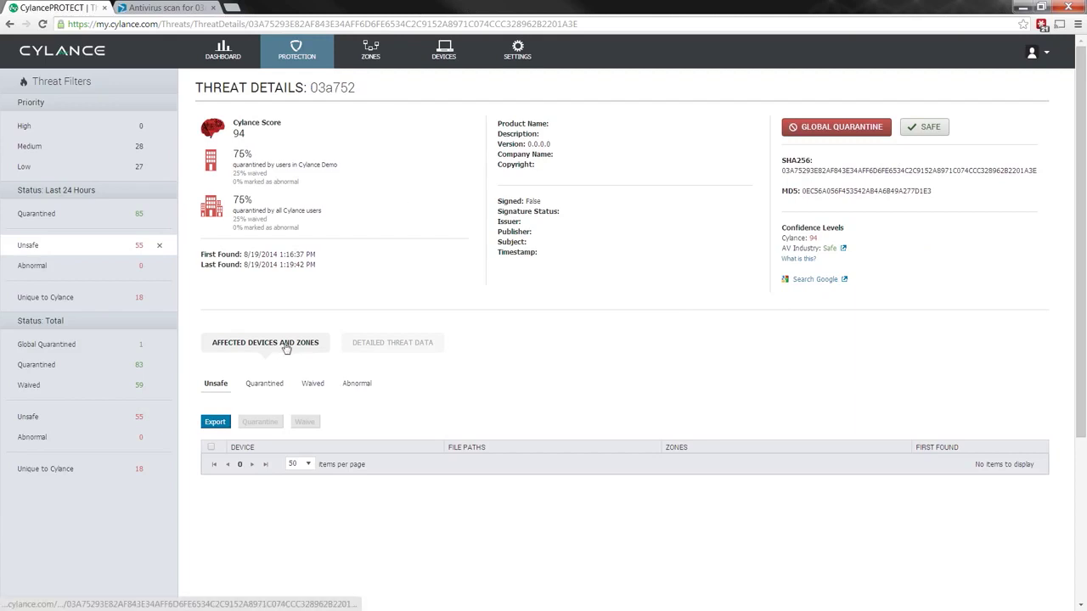
left_click(395, 346)
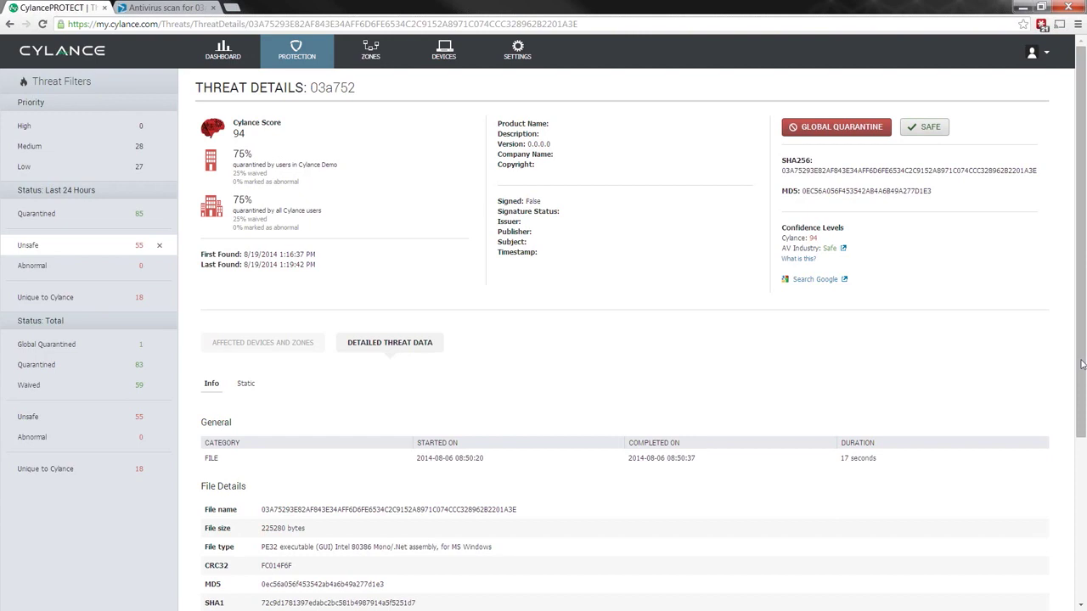
left_click_drag(1082, 365, 1084, 474)
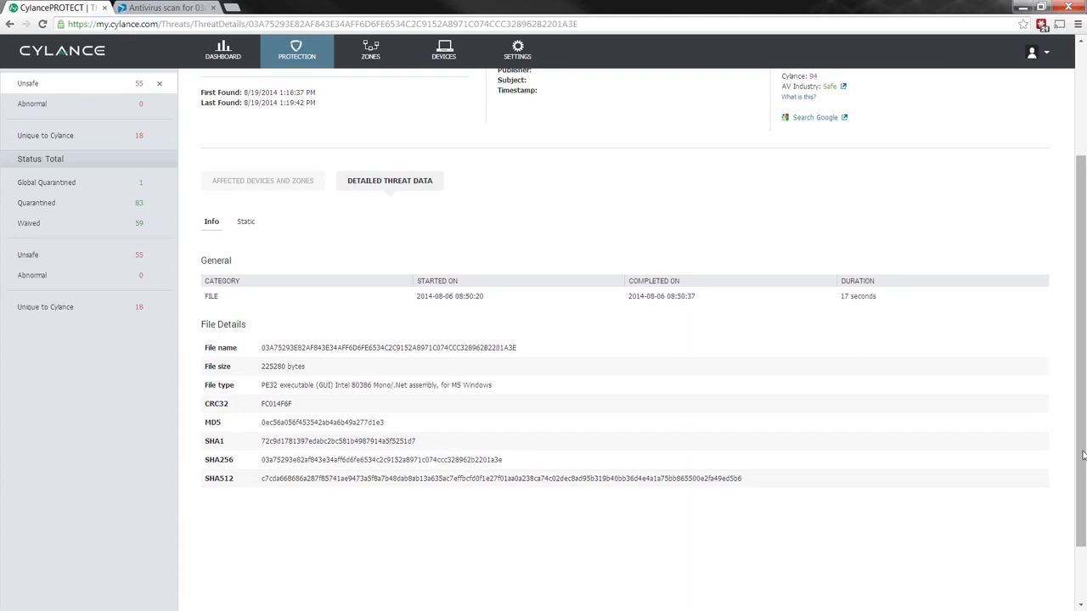
left_click_drag(1081, 444, 1081, 423)
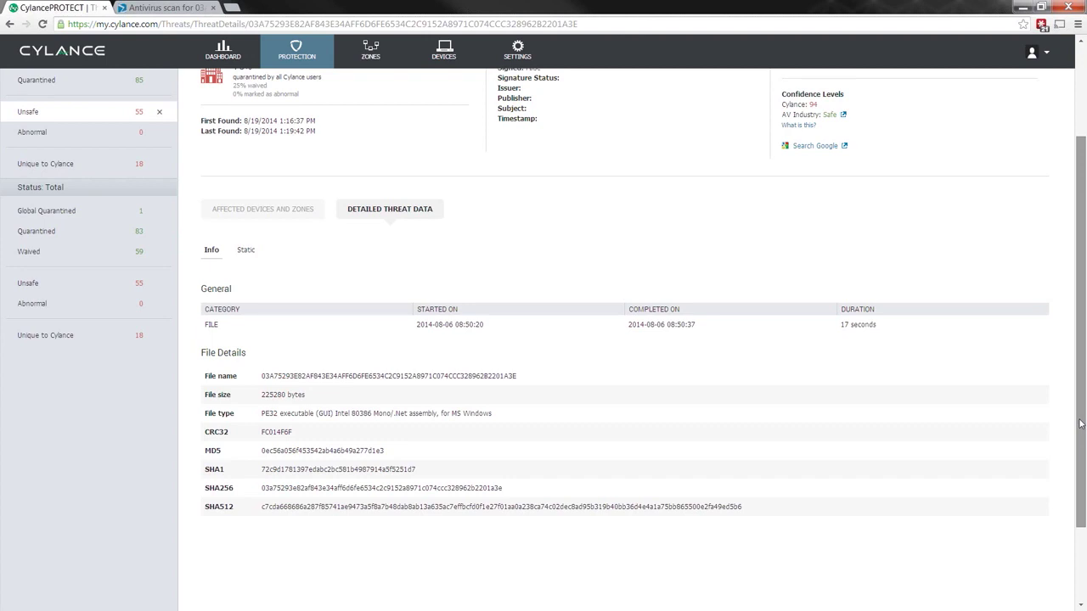
left_click_drag(1081, 423, 1082, 293)
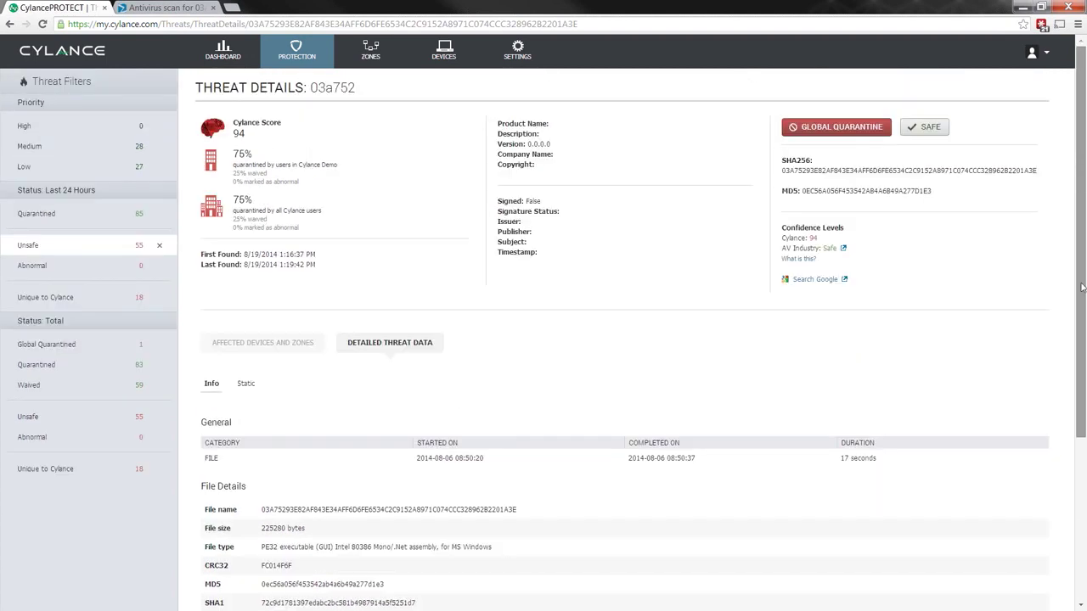
scroll(630, 368, "down", 3)
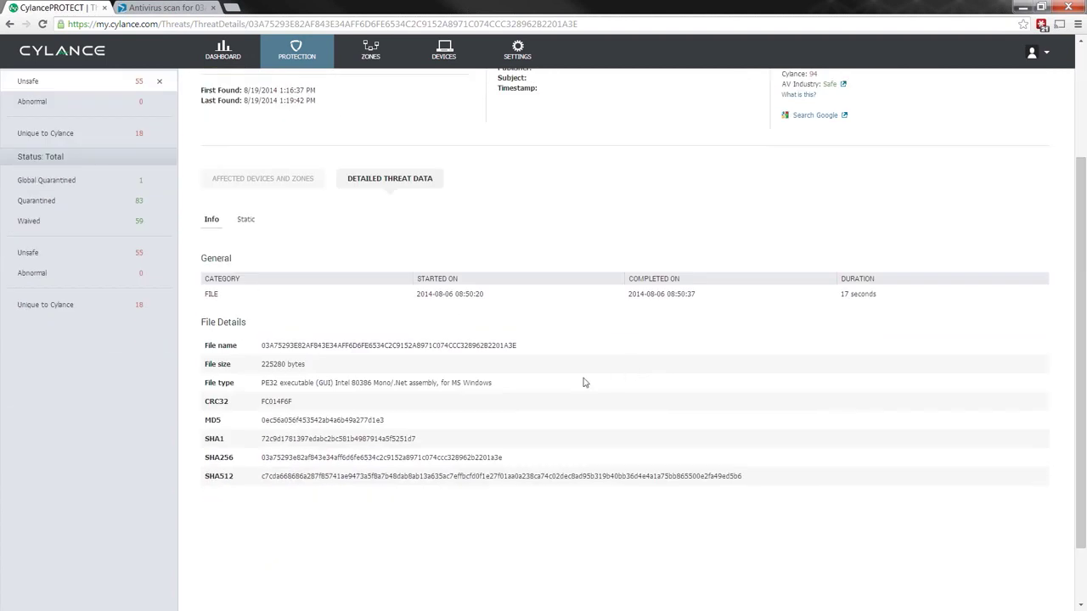
Show 03a752's static analysis data, with version info for original file 5xeuaga3.exe.
left_click(247, 222)
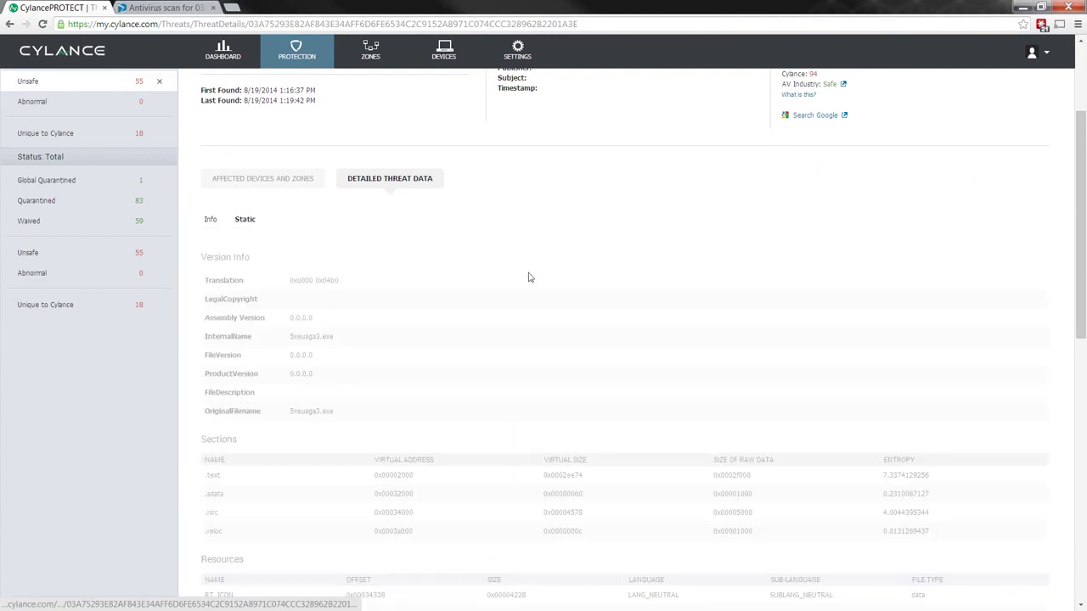
mouse_move(1081, 100)
left_mouse_down()
mouse_move(1081, 213)
mouse_move(1080, 81)
left_mouse_up()
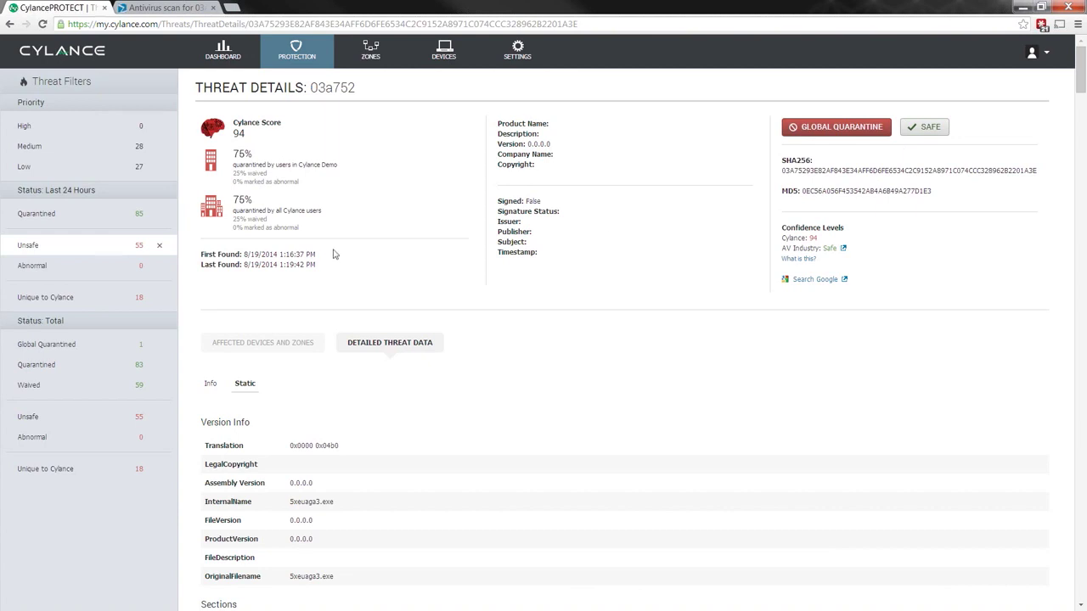
In the Zones overview, scroll to the Zones List and open the PCI zone.
left_click(370, 59)
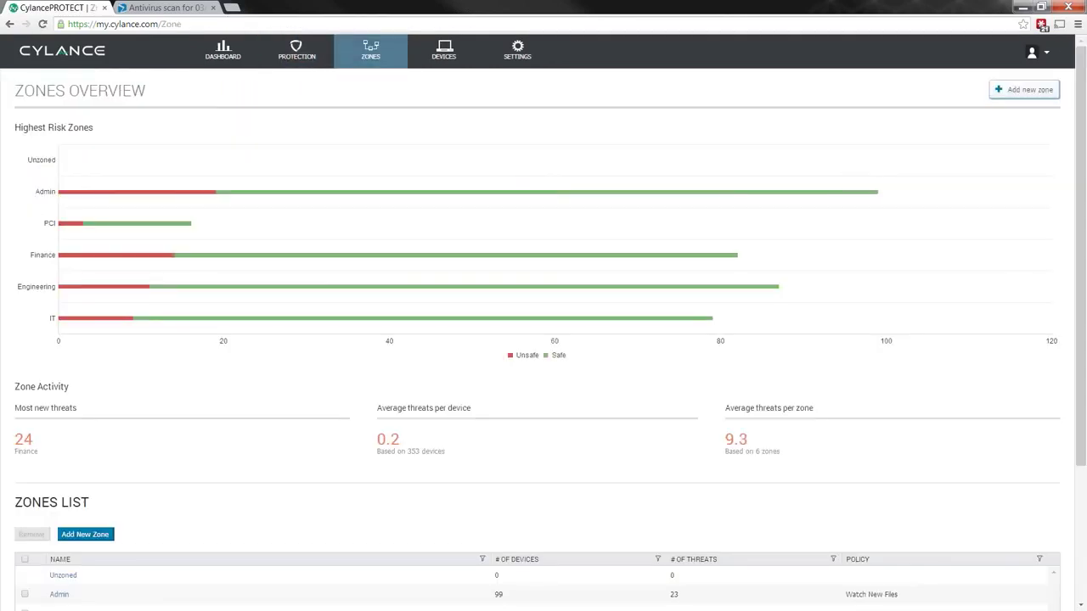
scroll(1080, 254, "down", 3)
scroll(543, 339, "down", 1)
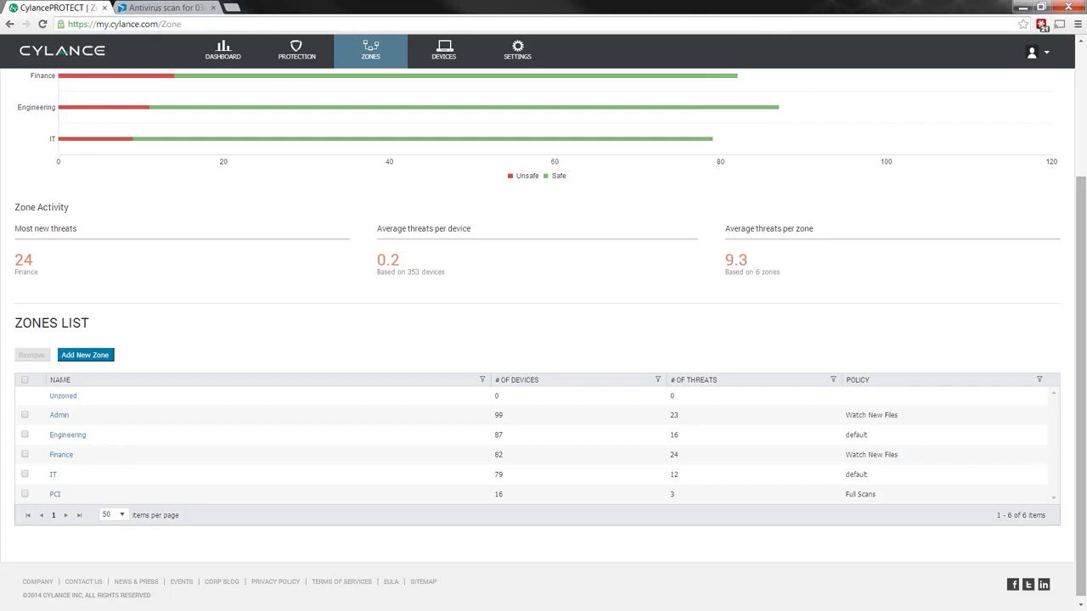
scroll(594, 424, "up", 1)
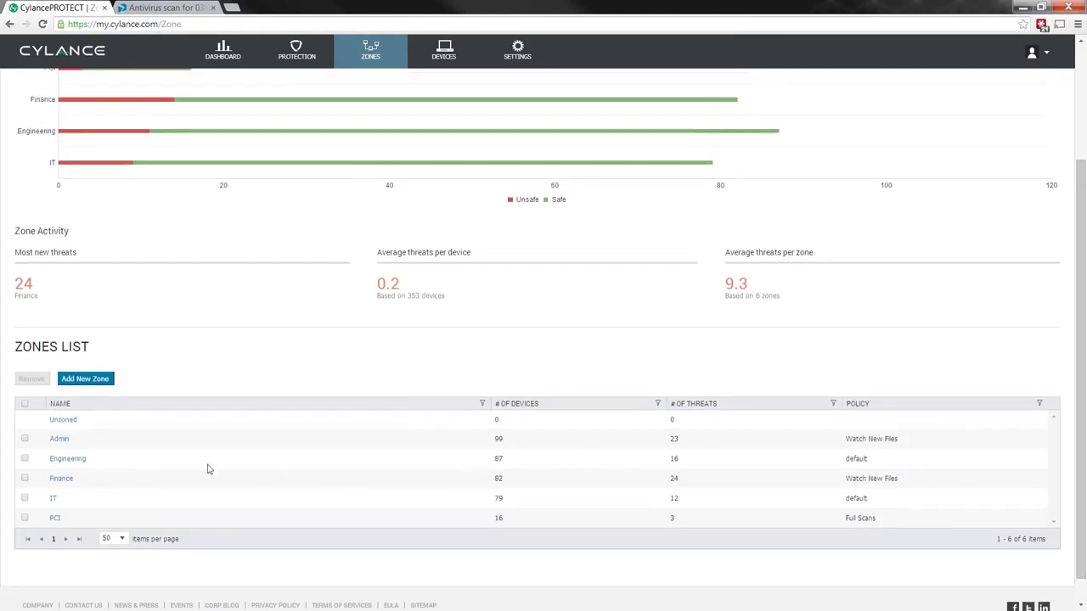
left_click(54, 518)
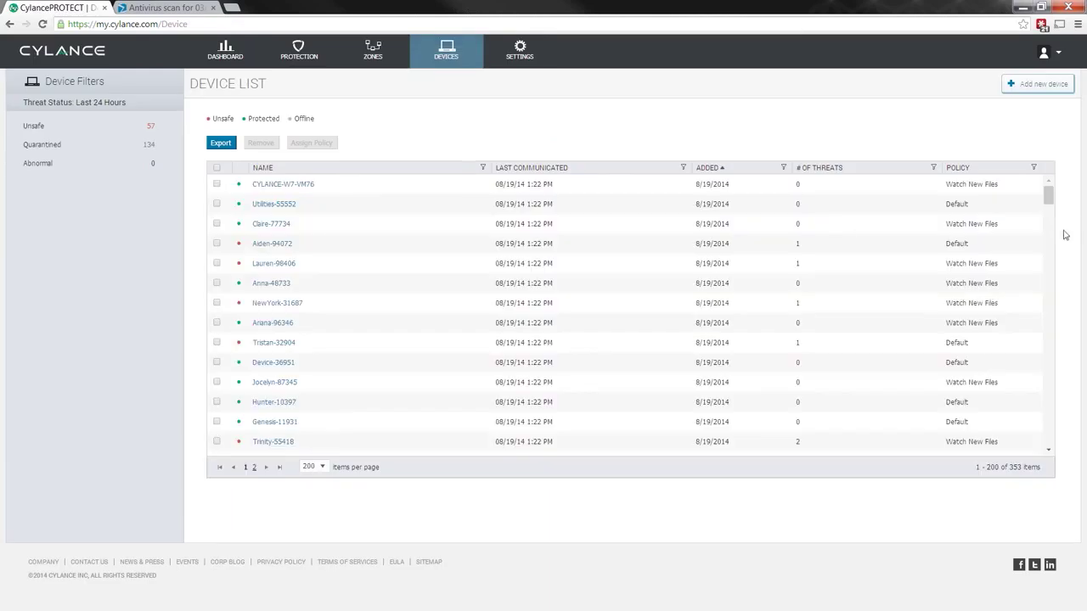
Browse the 353-device Device List and check the # of Threats filter options.
mouse_move(1048, 192)
left_mouse_down()
mouse_move(1064, 260)
mouse_move(1053, 250)
mouse_move(1060, 201)
mouse_move(1037, 192)
left_mouse_up()
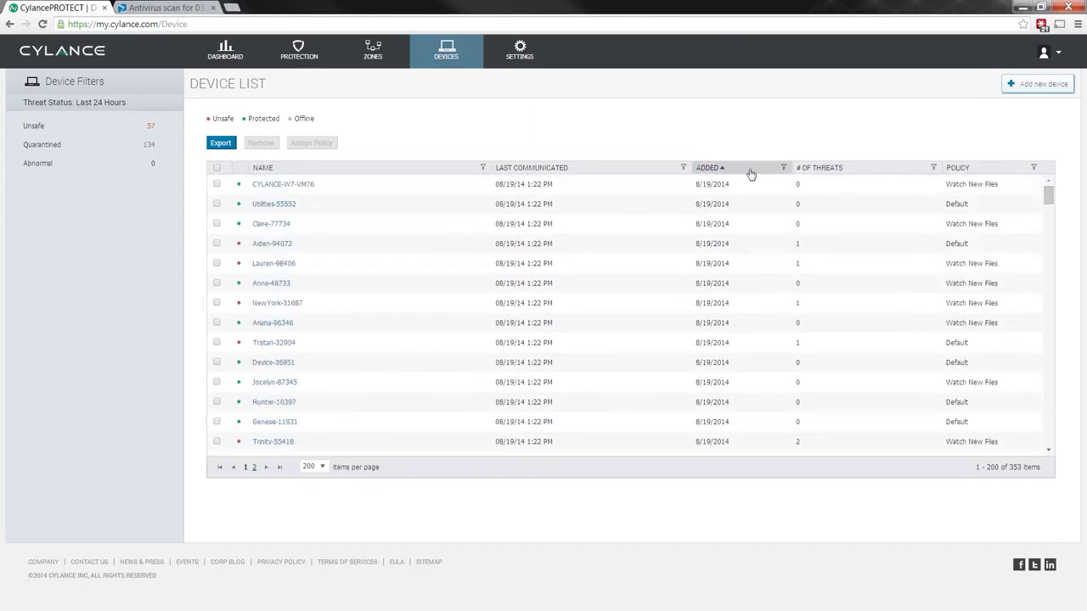
left_click(933, 168)
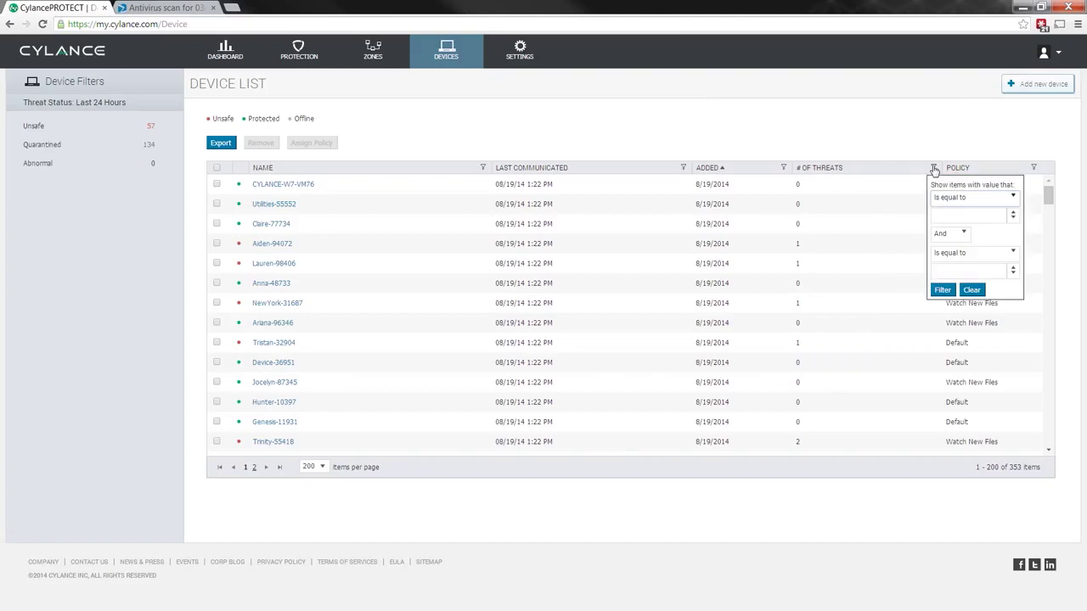
left_click(933, 168)
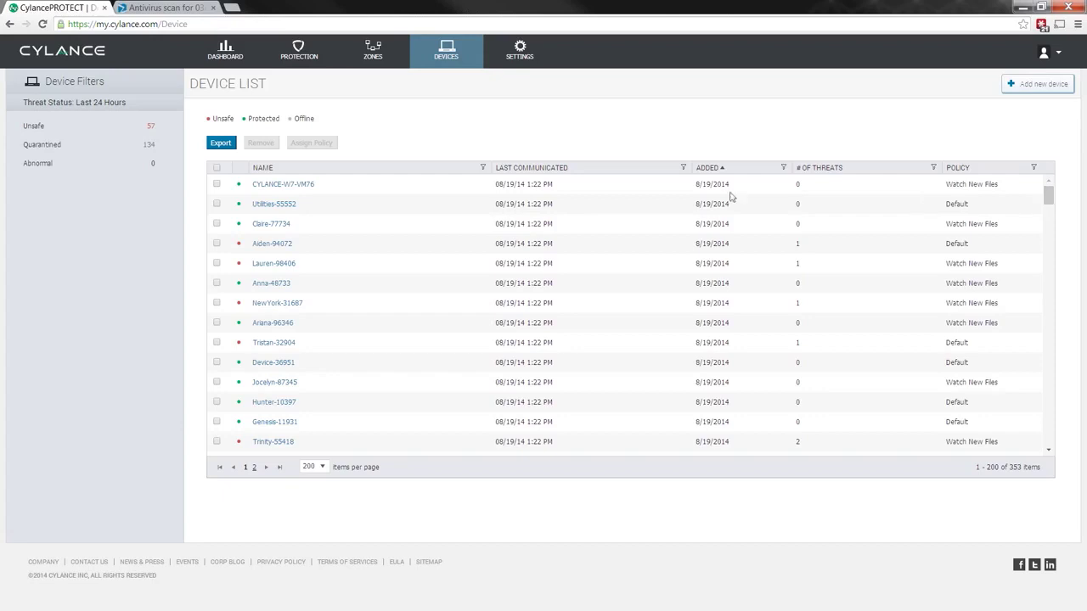
mouse_move(523, 56)
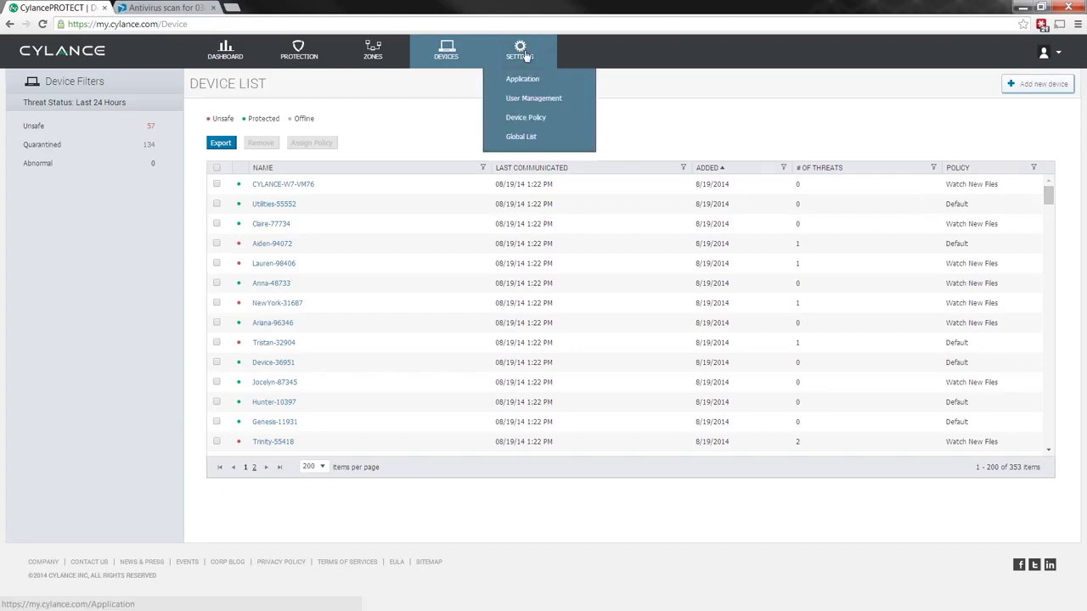
Open Device Policy settings and the Auto Block policy's details.
left_click(523, 119)
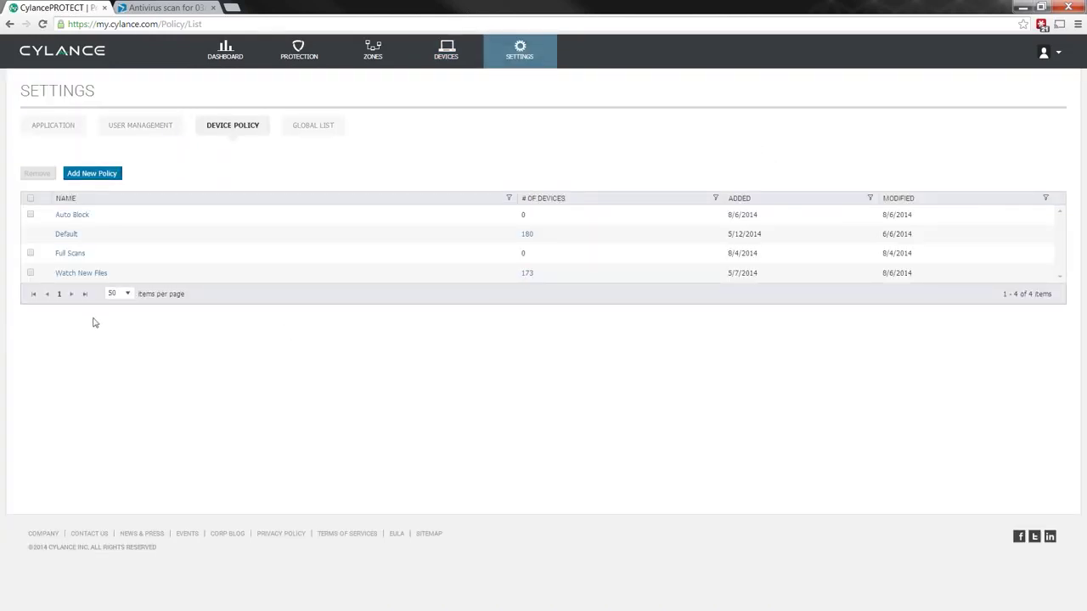
left_click(76, 217)
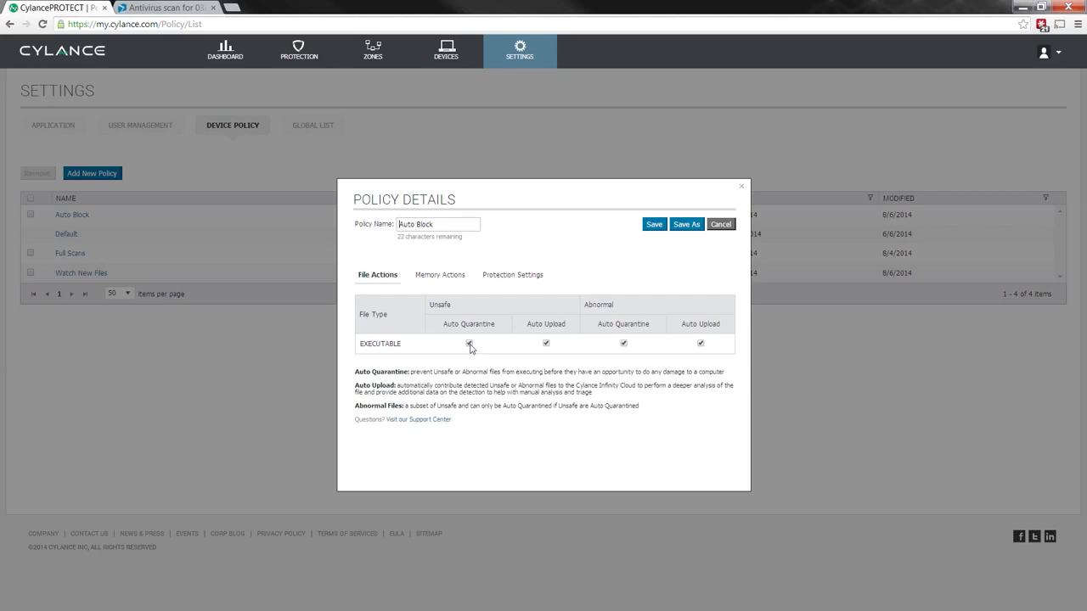
Turn Unsafe auto-quarantine for executables off and back on in the Auto Block policy.
left_click(469, 344)
left_click(468, 343)
left_click(435, 284)
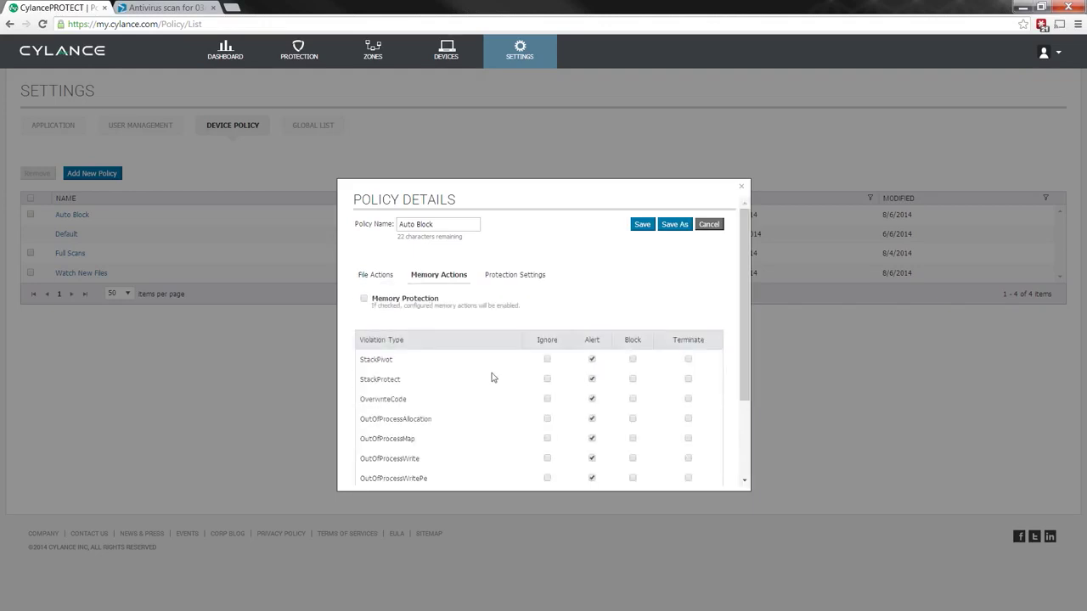
scroll(745, 330, "down", 1)
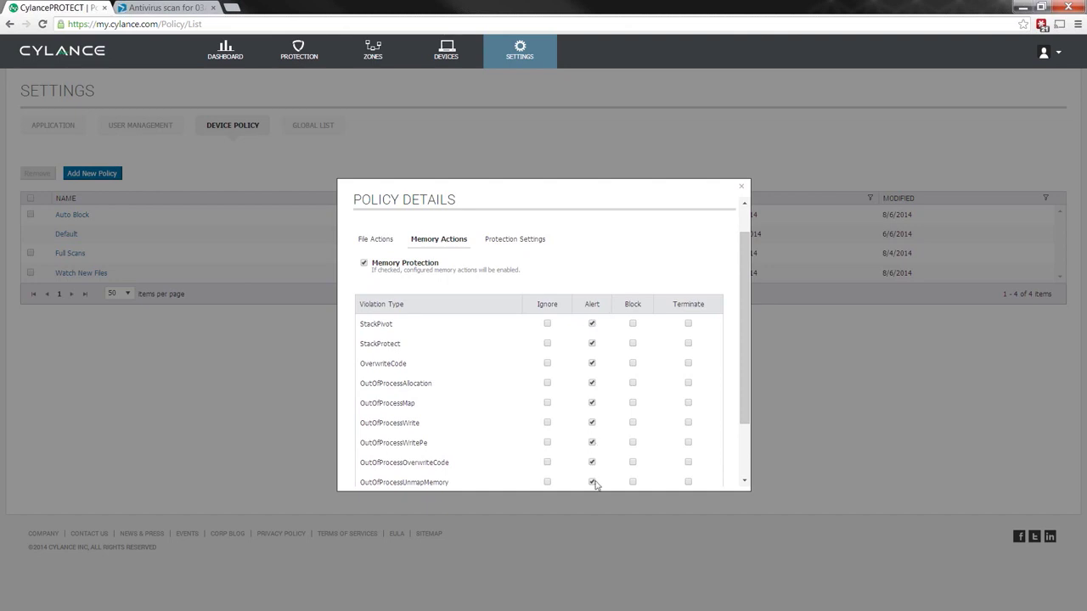
scroll(746, 395, "down", 1)
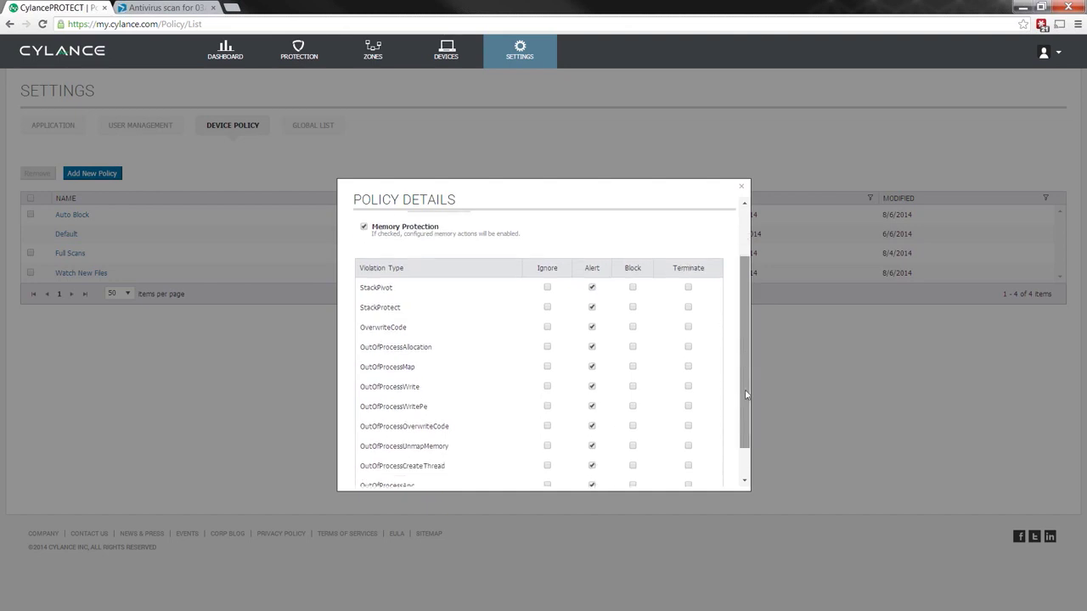
scroll(746, 394, "down", 1)
scroll(745, 416, "up", 3)
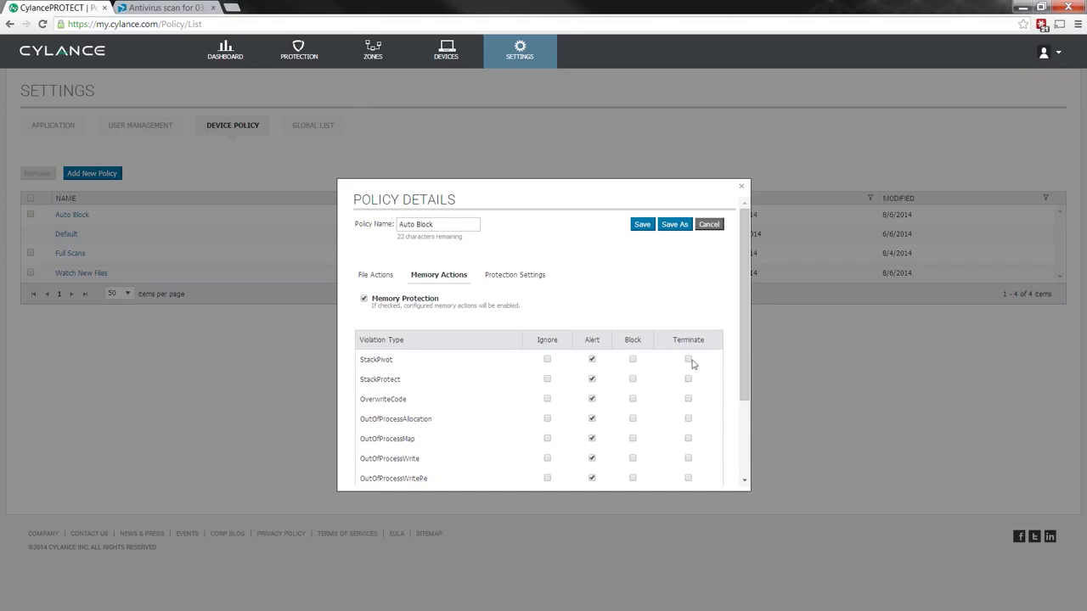
left_click(365, 299)
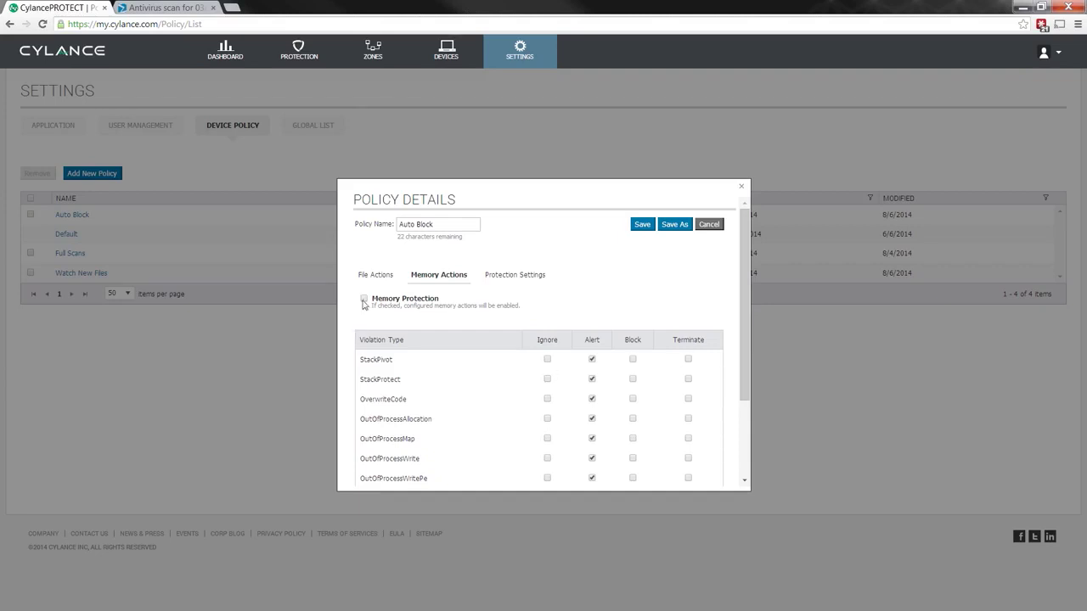
Review Auto Block's protection settings, discard the edits, and go to the Protection view.
left_click(505, 278)
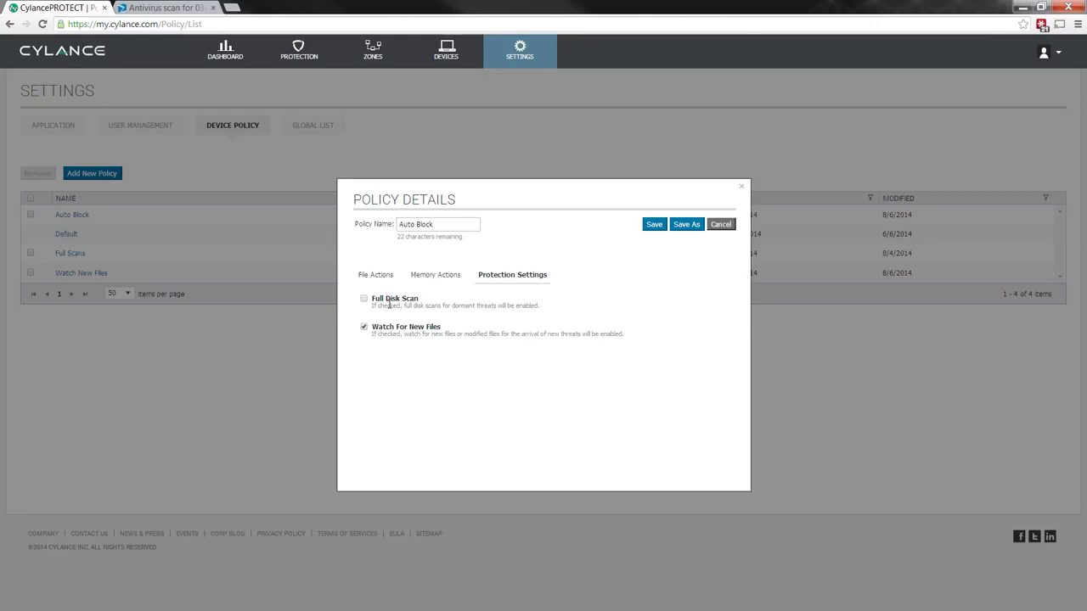
left_click(720, 226)
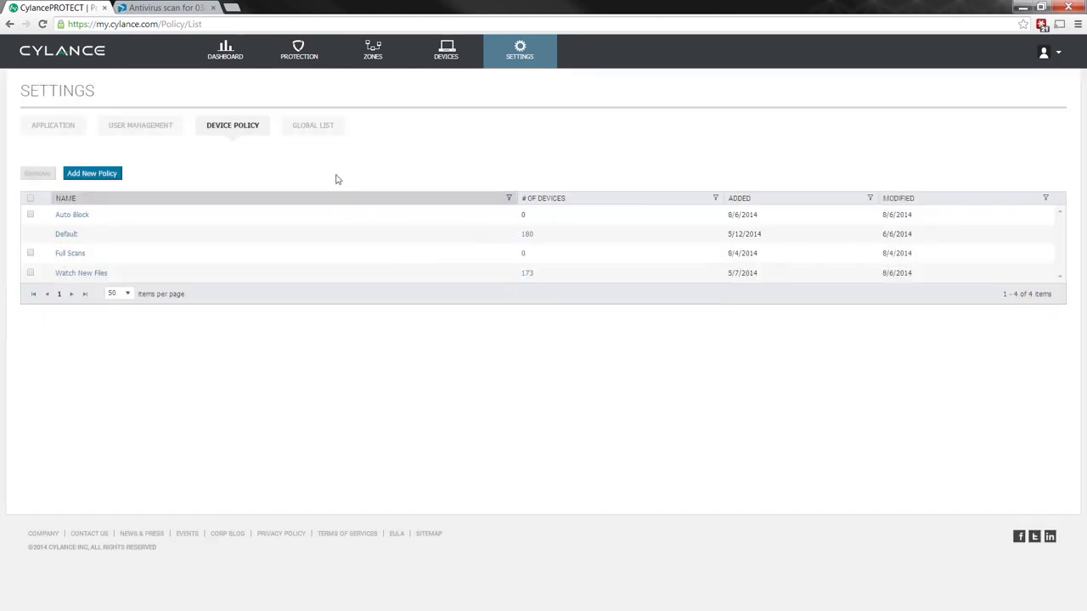
left_click(300, 51)
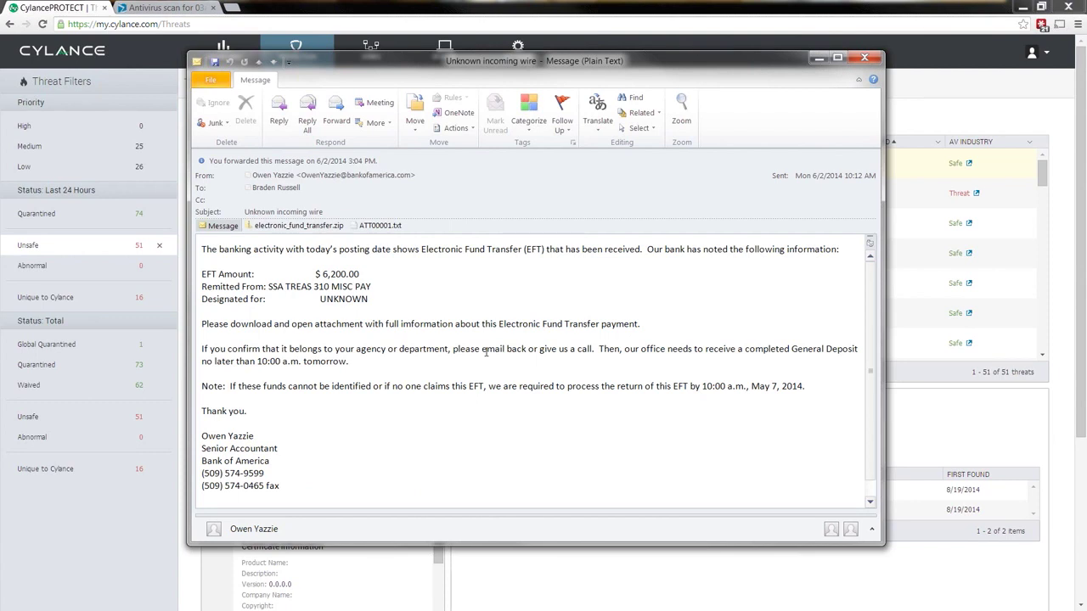
Highlight the sender's name and address on the 'Unknown incoming wire' email, then clear the selection.
double_click(349, 175)
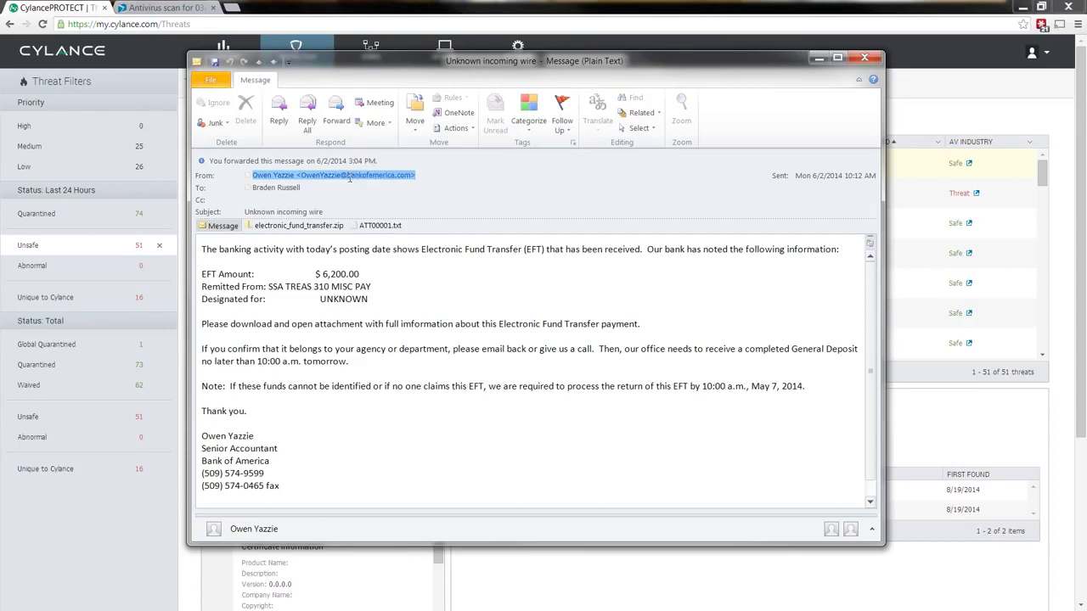
left_click(415, 176)
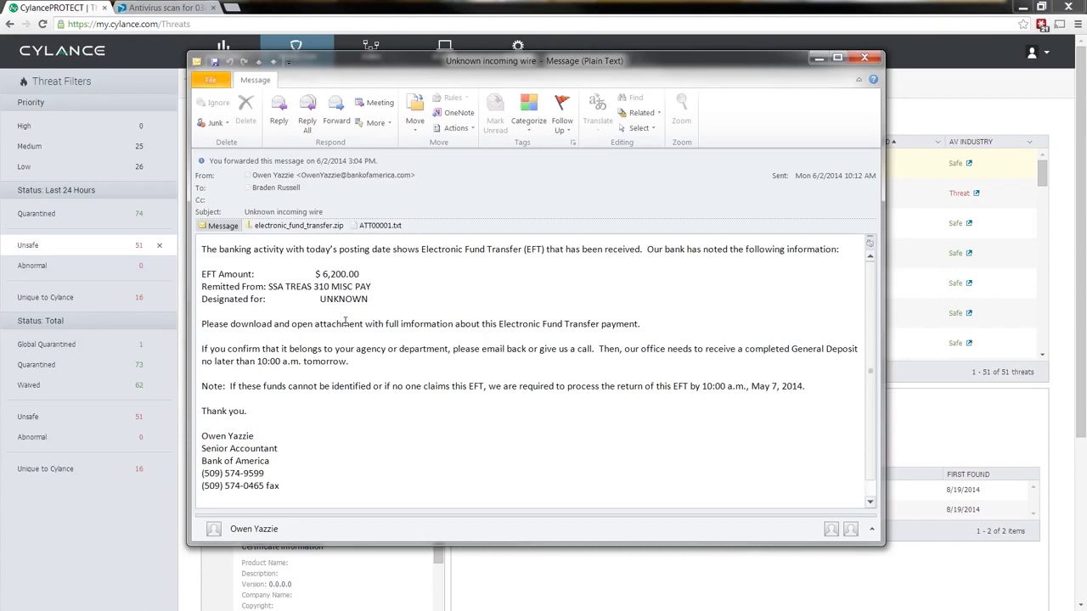
mouse_move(396, 175)
Highlight the 6,200.00 EFT amount and move the email window further right.
left_click_drag(363, 273, 323, 274)
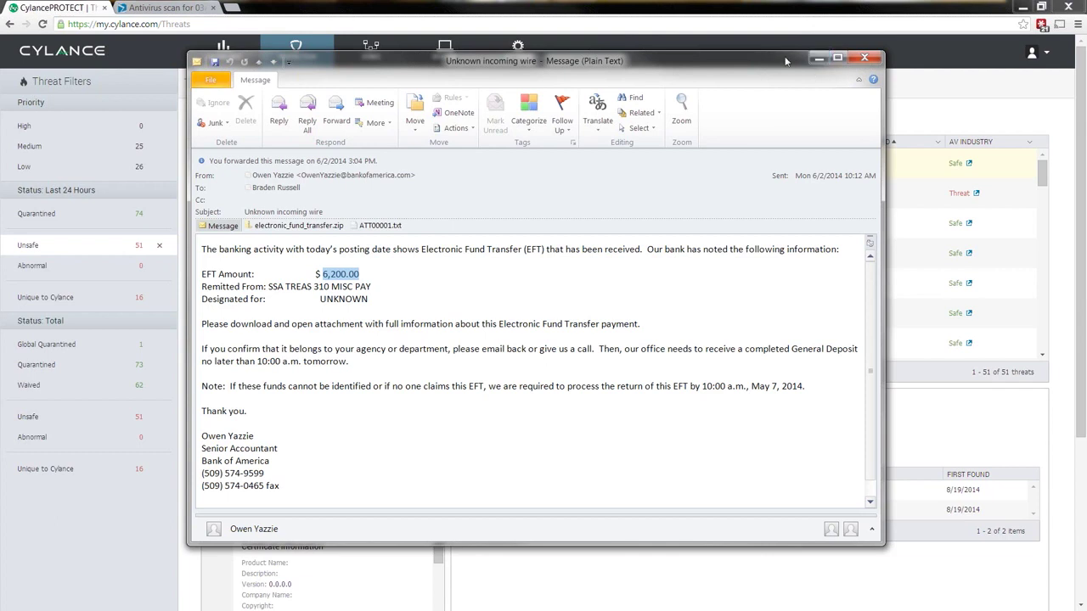
left_click_drag(786, 61, 965, 51)
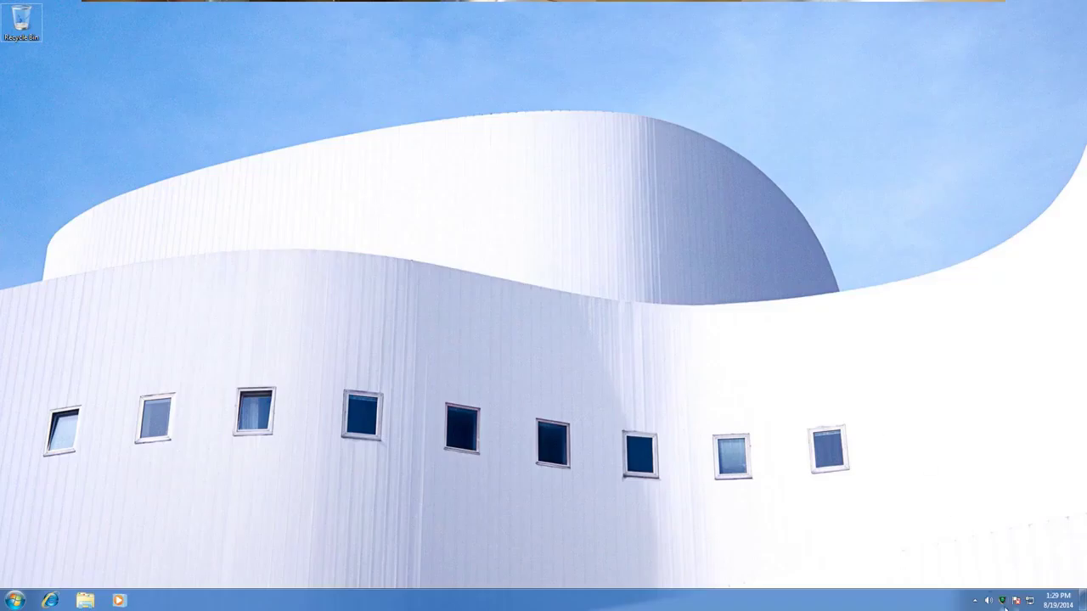
Check the Cylance agent's watched threats, showing electronic_fund_transfer.scr quarantined, then close the popup.
left_click(1002, 603)
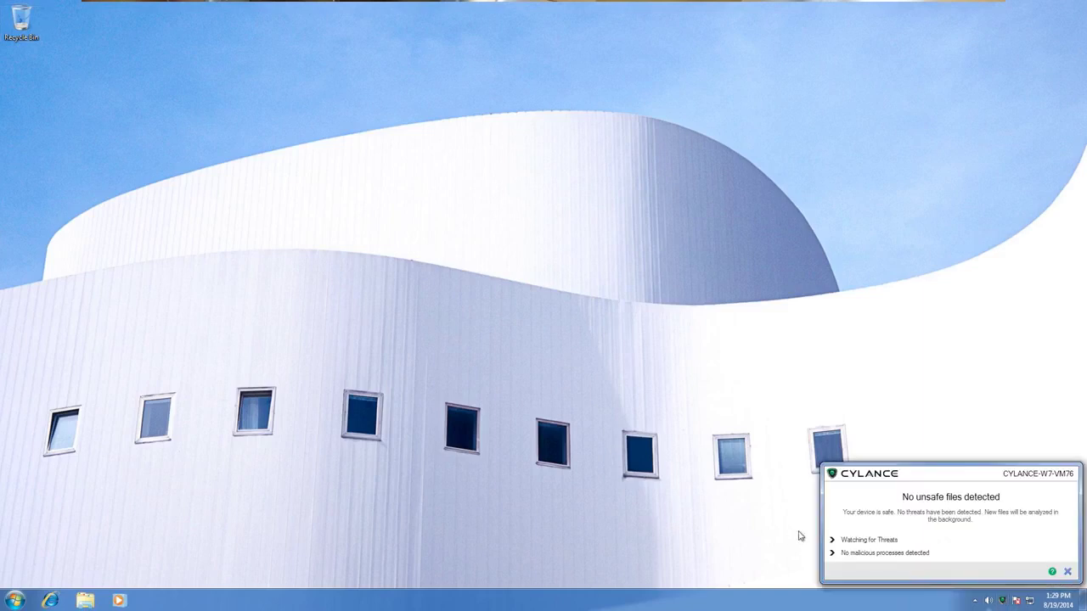
left_click(832, 541)
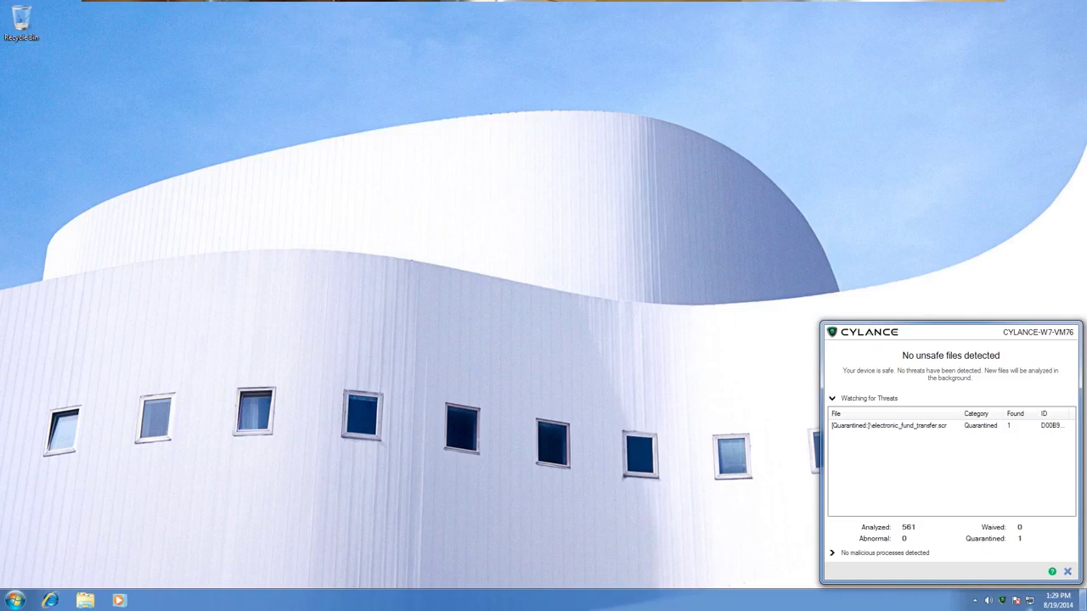
left_click(1082, 599)
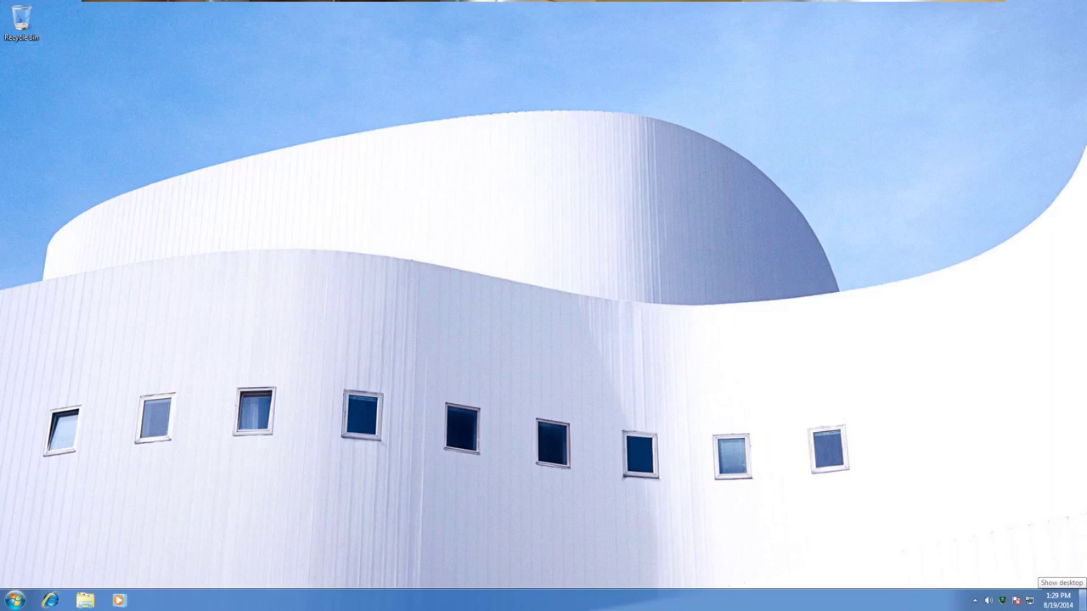
Show CYLANCE-W7-VM76's quarantined files and highlight electronic_fund_transfer.scr's Cylance score of 90.
mouse_move(872, 5)
left_click(962, 5)
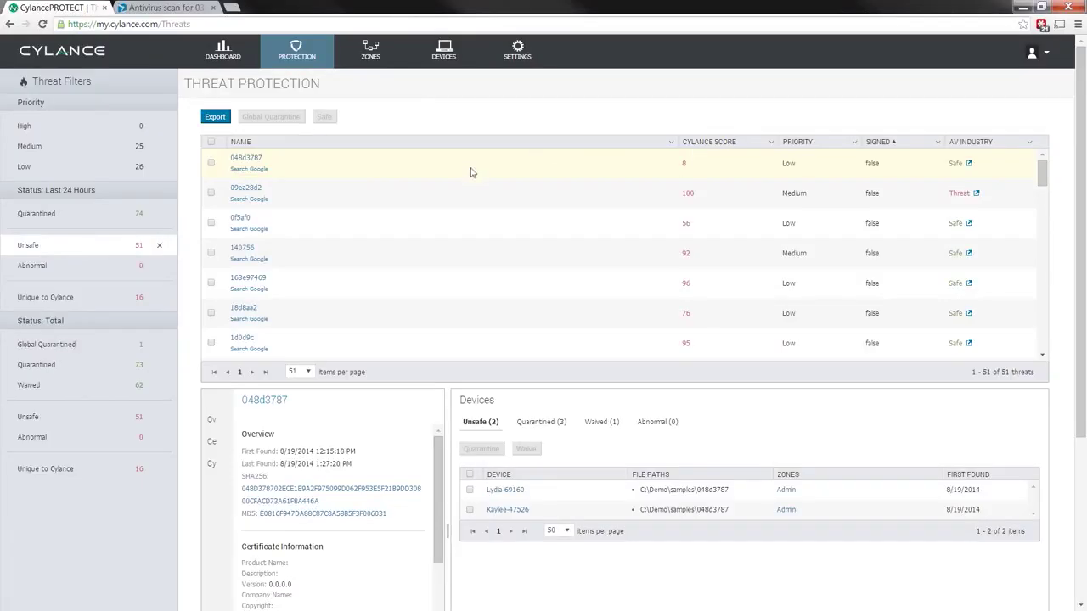
left_click(443, 51)
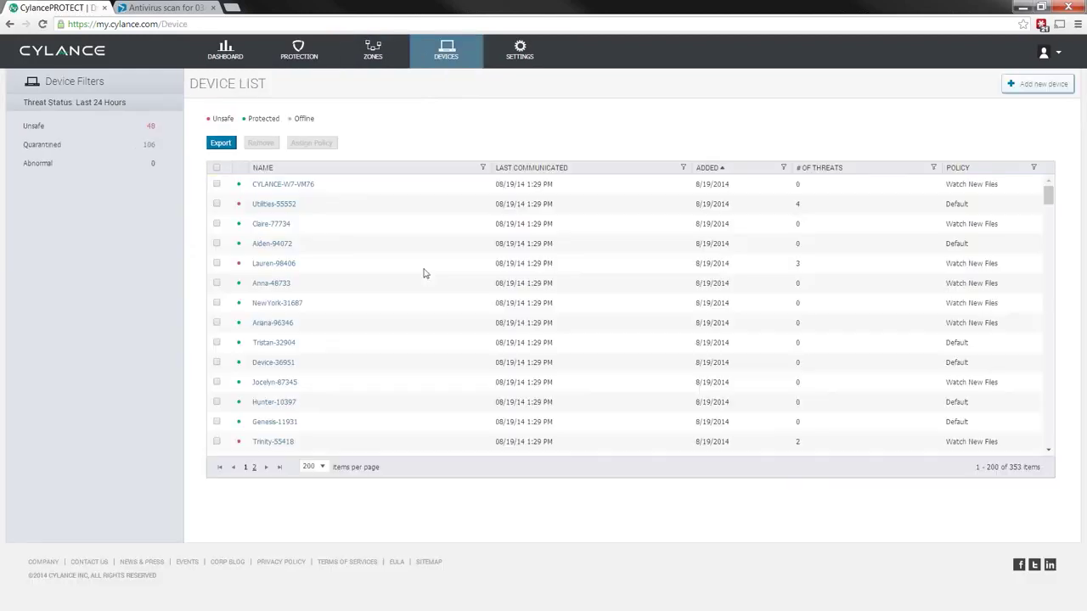
left_click(300, 186)
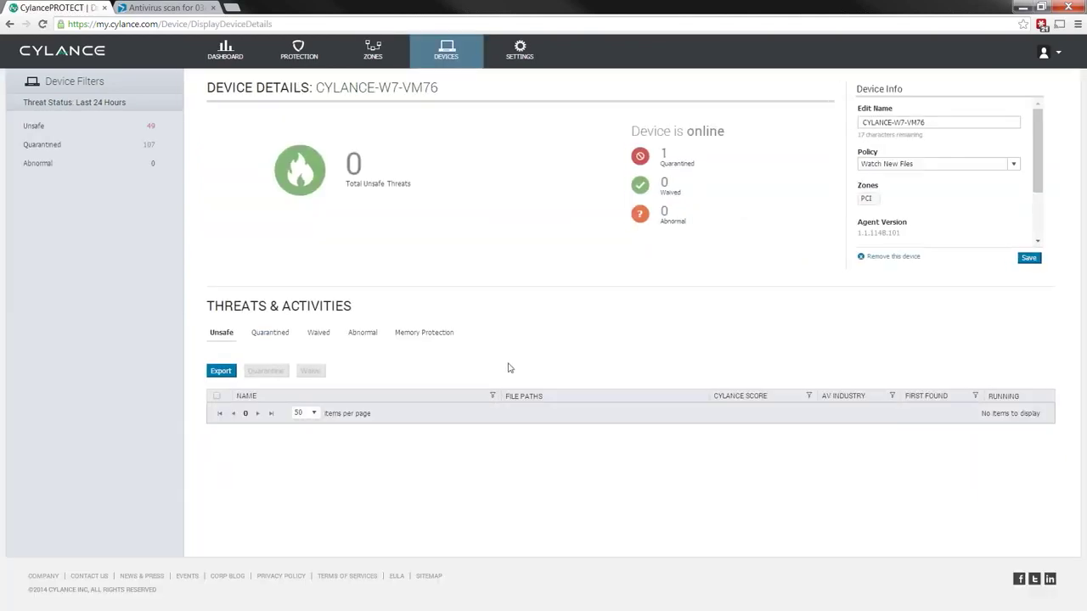
left_click(269, 336)
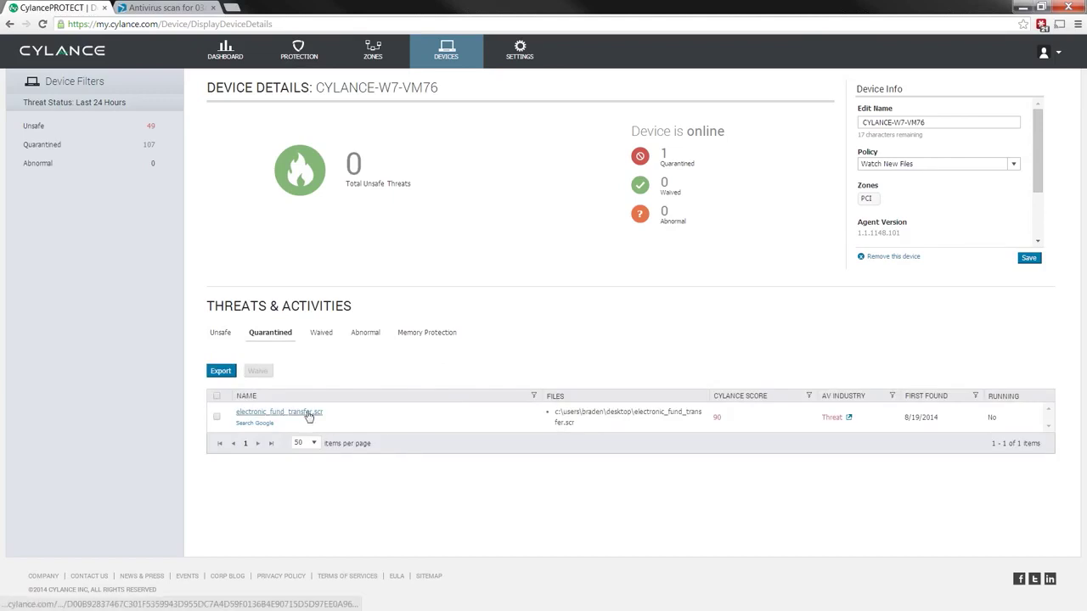
double_click(717, 416)
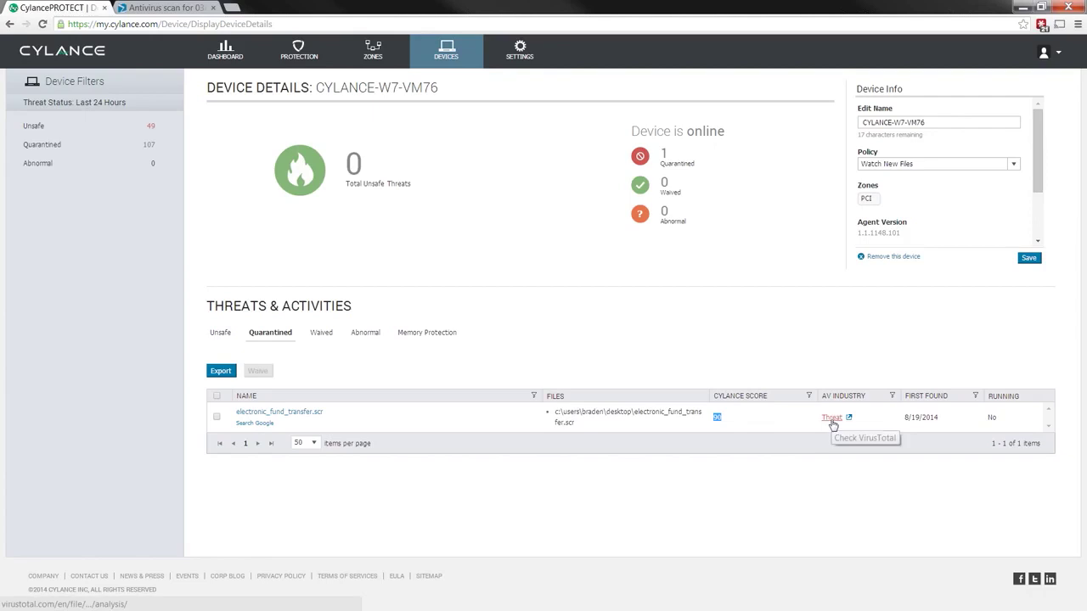
Open electronic_fund_transfer.scr's threat details, highlight the 88.9% quarantine figure, and list quarantined devices.
left_click(311, 416)
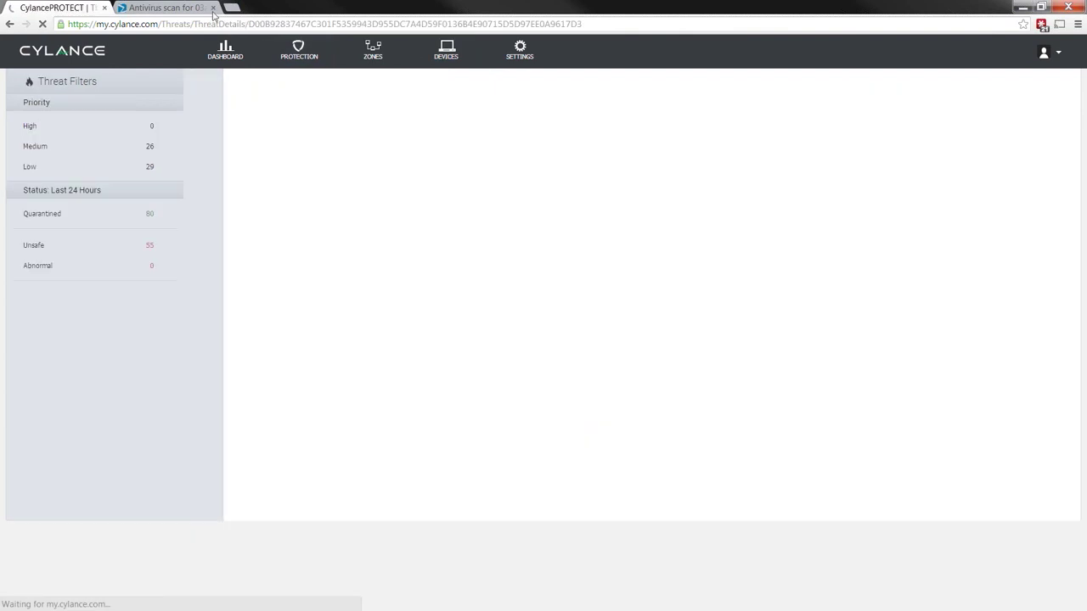
left_click(212, 8)
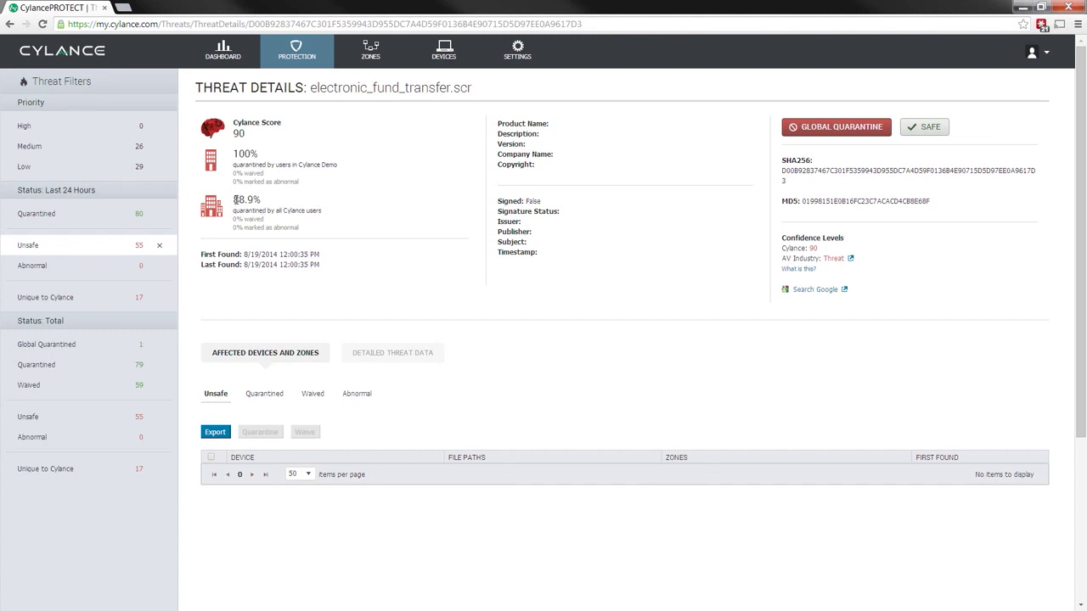
left_click_drag(235, 199, 277, 204)
left_click_drag(304, 232, 234, 197)
left_click(311, 234)
left_click(265, 396)
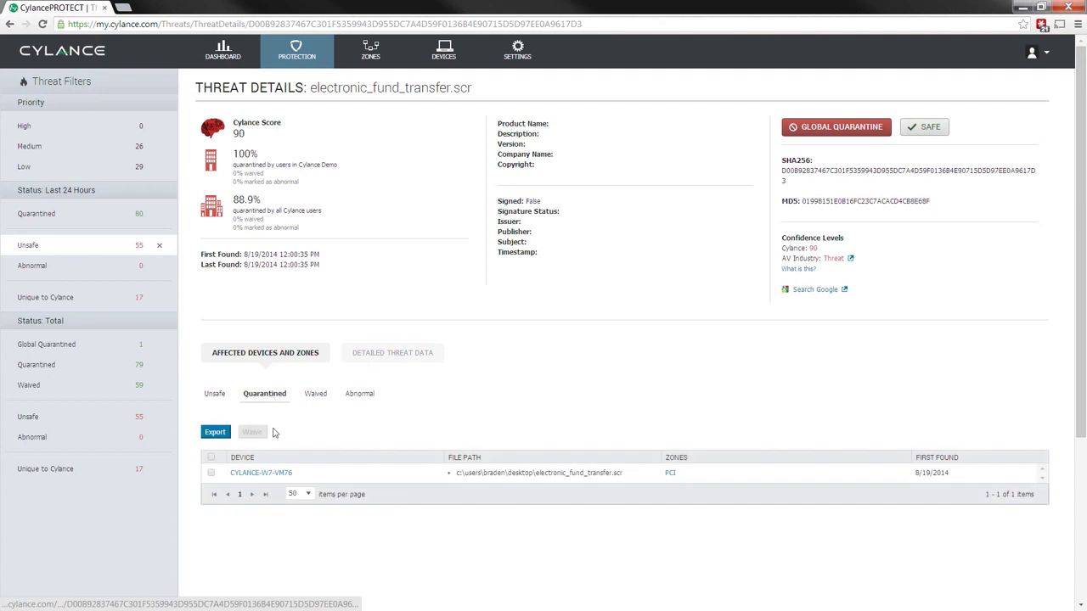
Review the dropped sicac.exe, then the network hosts, highlighting the tamayk-kicker.de DNS request.
left_click(392, 353)
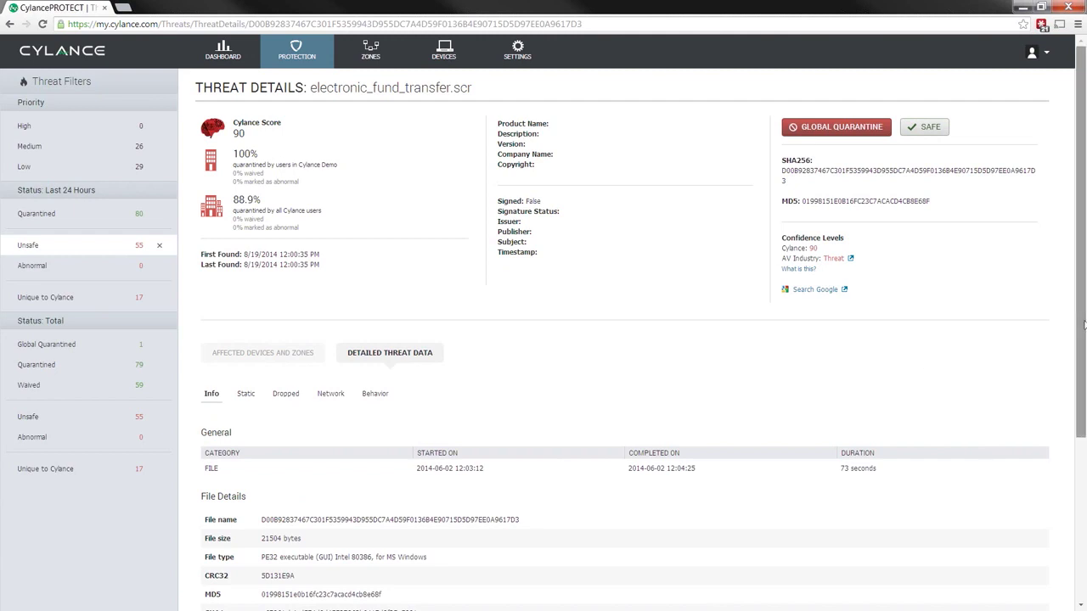
left_click_drag(1084, 337, 1084, 416)
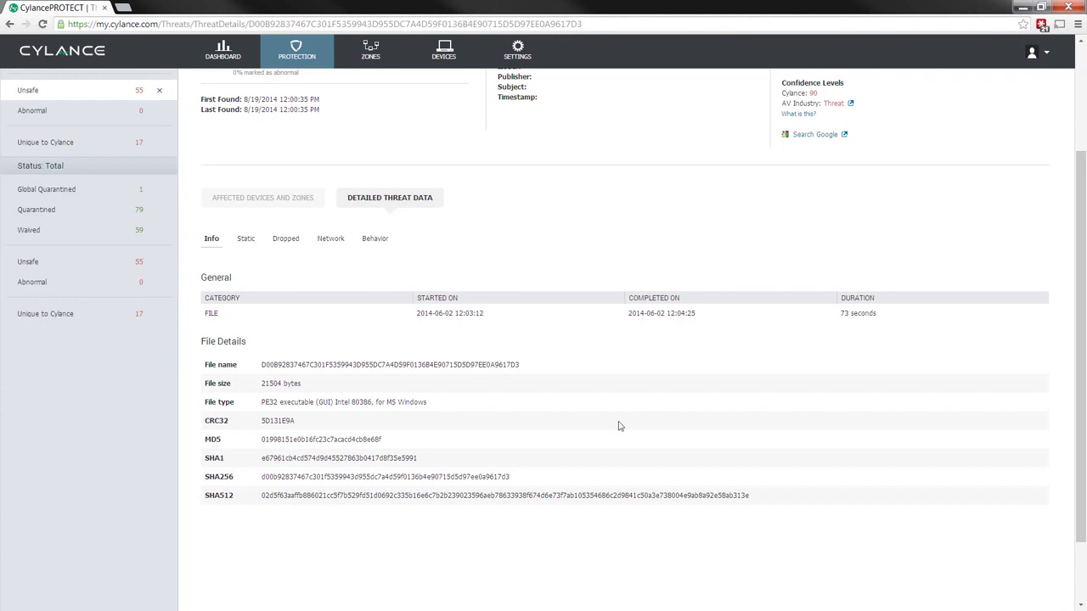
left_click(286, 241)
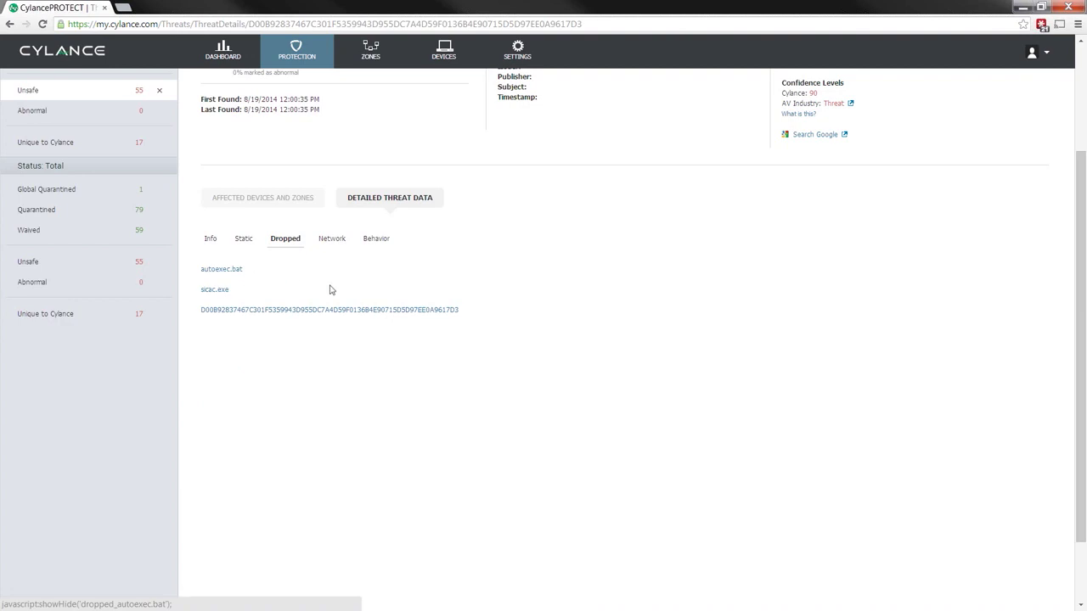
left_click(216, 291)
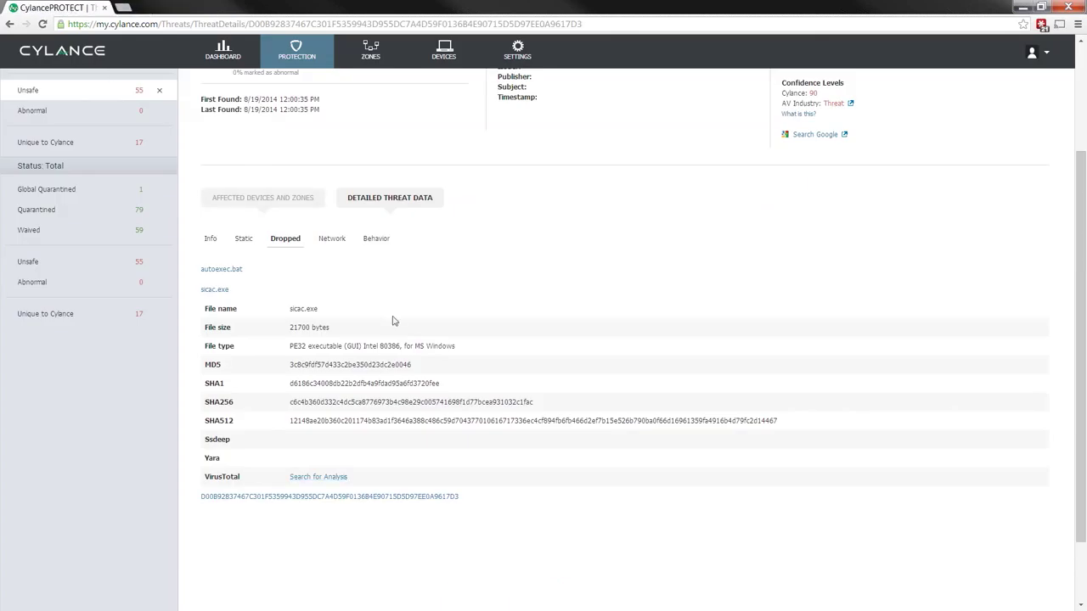
left_click(330, 241)
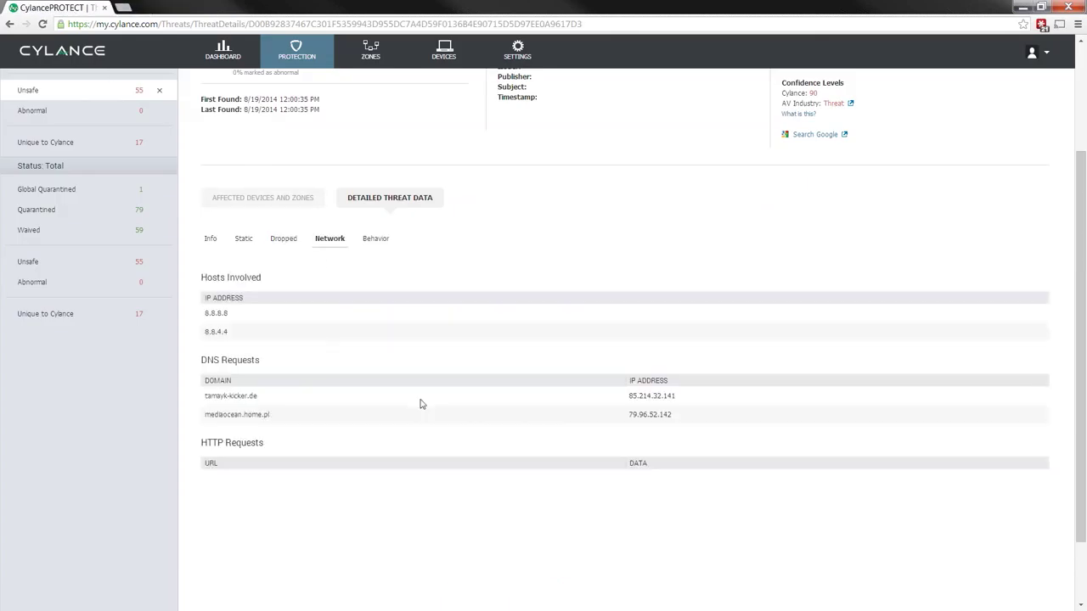
left_click_drag(274, 404, 204, 399)
Highlight mediaocean.home.pl, then scroll through the Behavior tab's full Files list.
left_click_drag(271, 418, 205, 423)
left_click(373, 241)
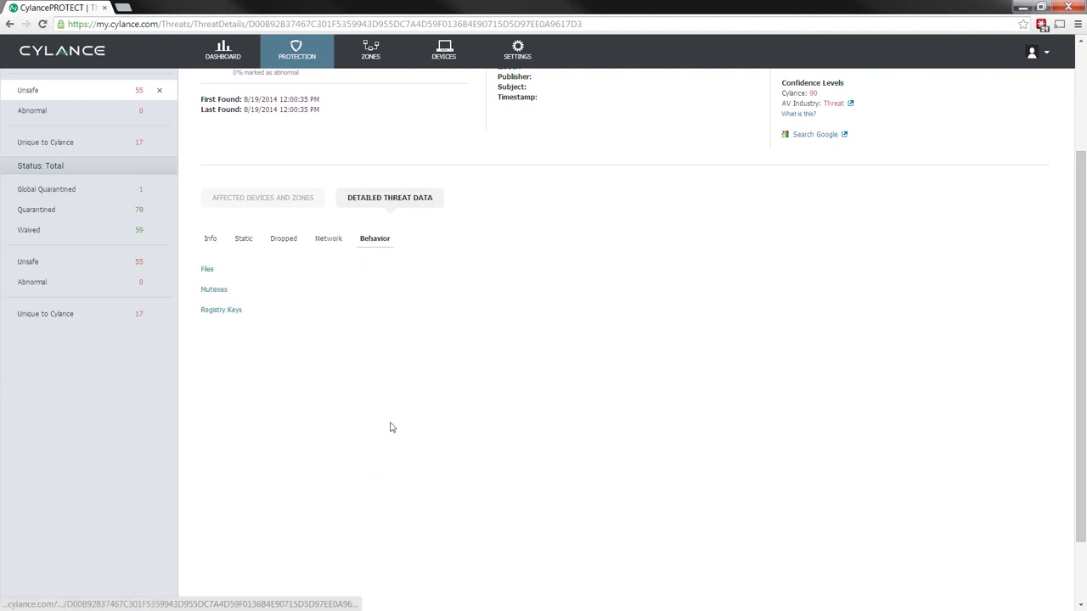
left_click(206, 270)
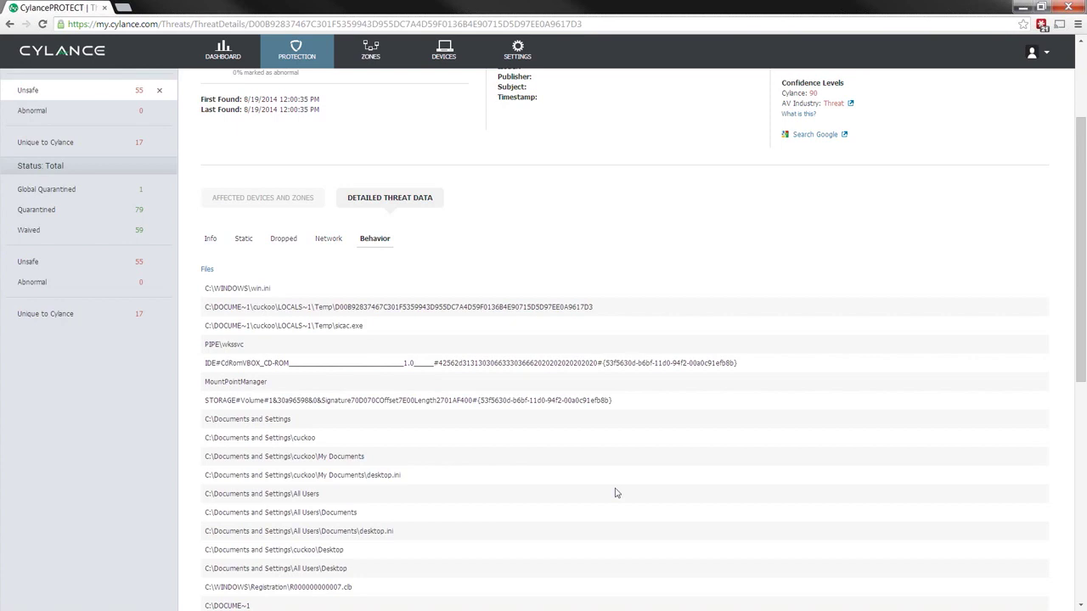
scroll(616, 493, "down", 1)
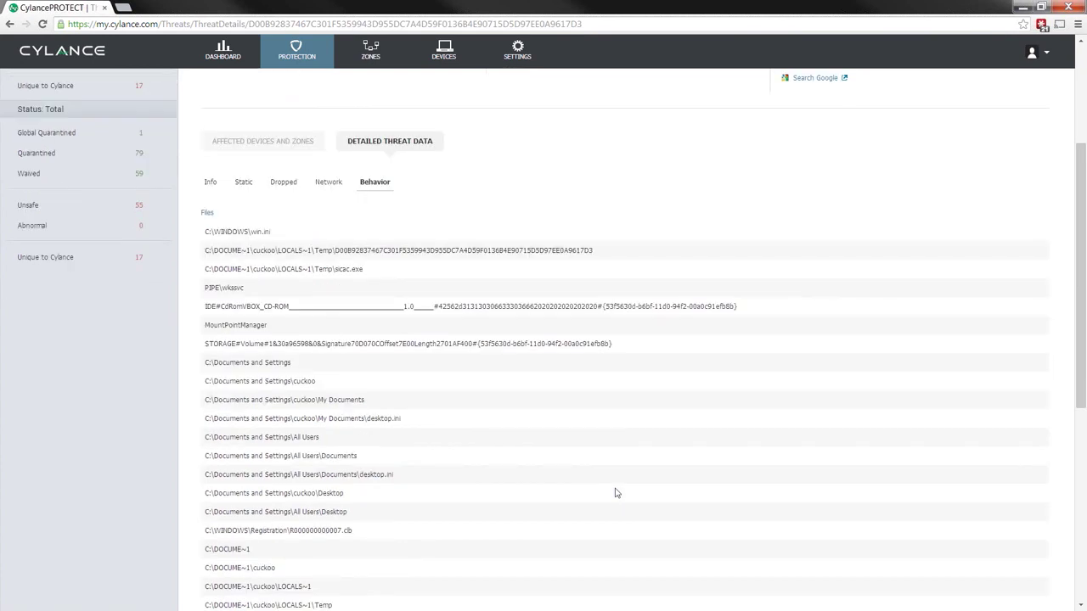
scroll(617, 492, "down", 3)
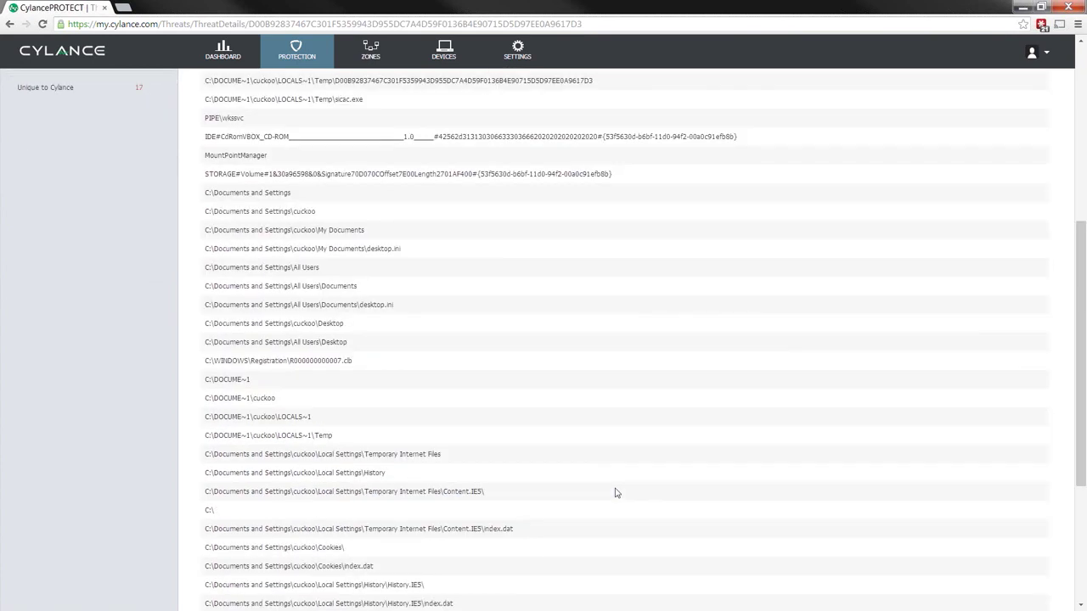
scroll(616, 492, "down", 4)
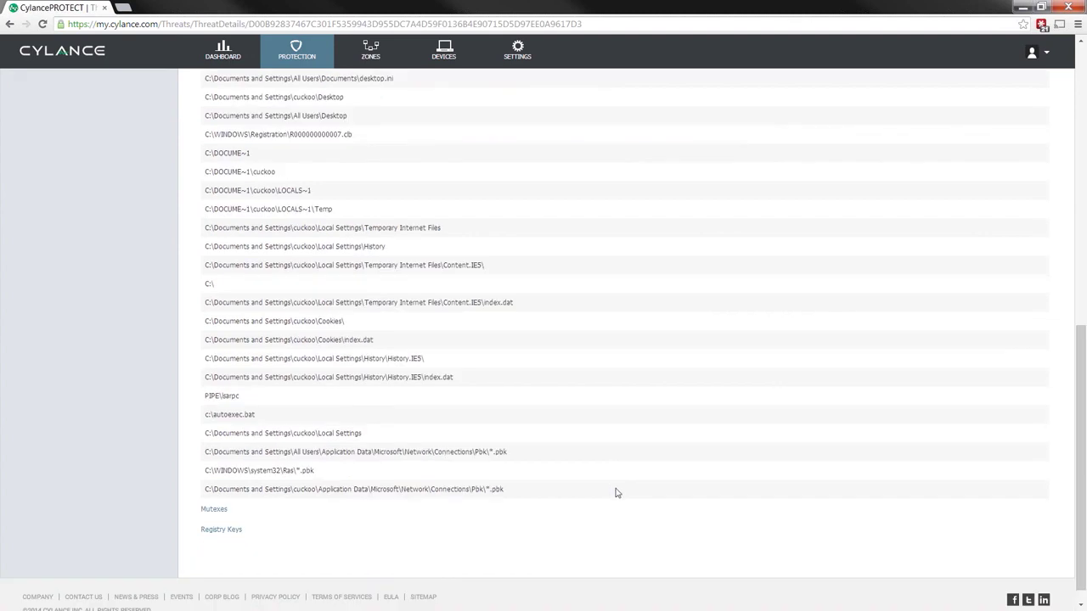
Collapse Files, expand Registry Keys, and scroll through the HKEY list and back to the top.
left_click(210, 509)
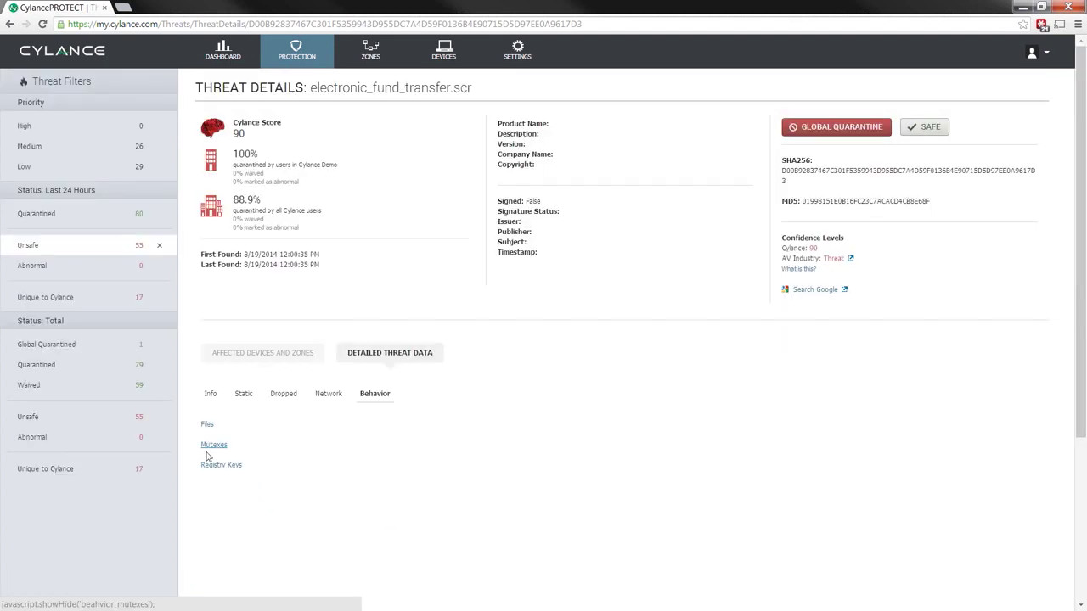
left_click(208, 463)
scroll(410, 471, "down", 1)
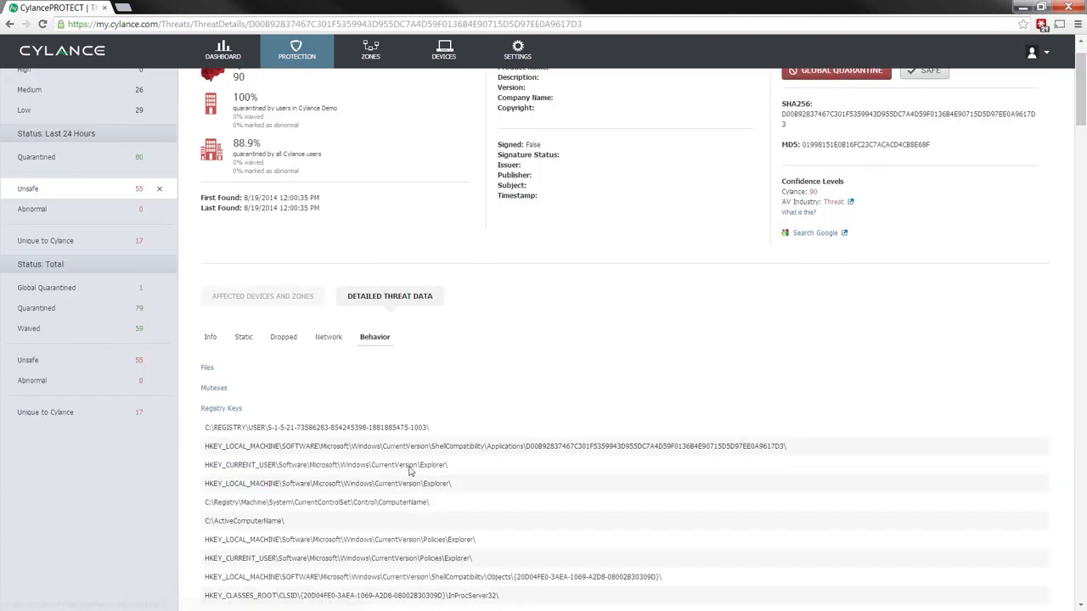
scroll(410, 471, "down", 6)
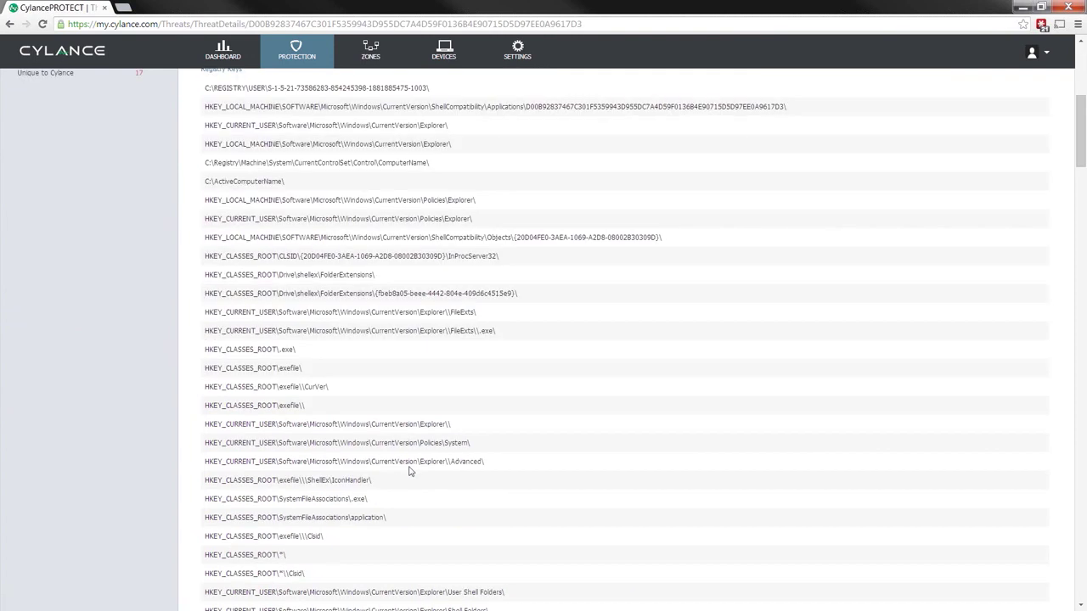
scroll(410, 471, "down", 3)
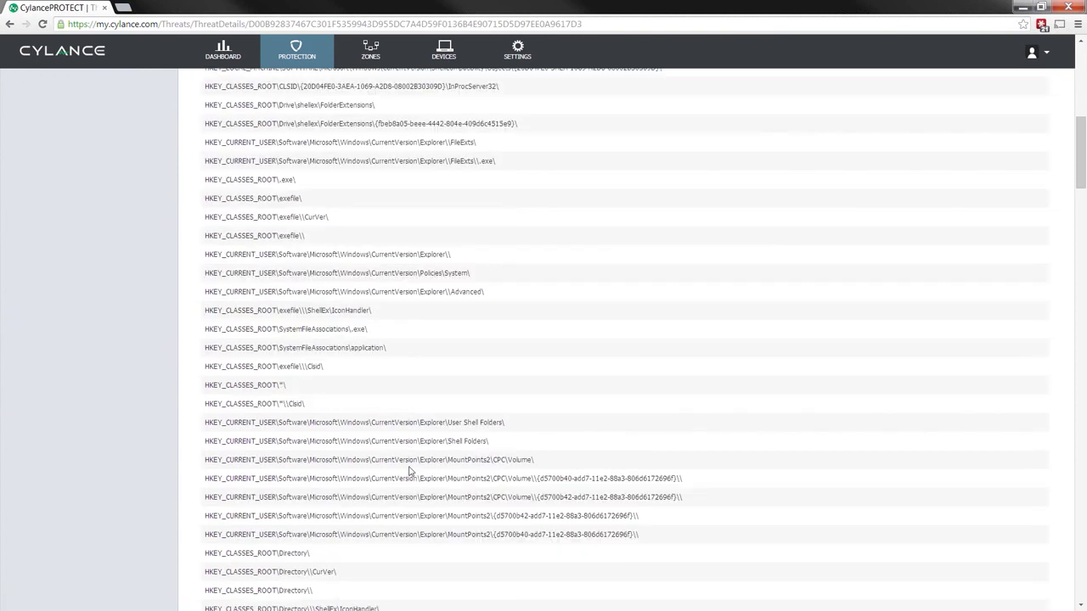
scroll(410, 471, "down", 4)
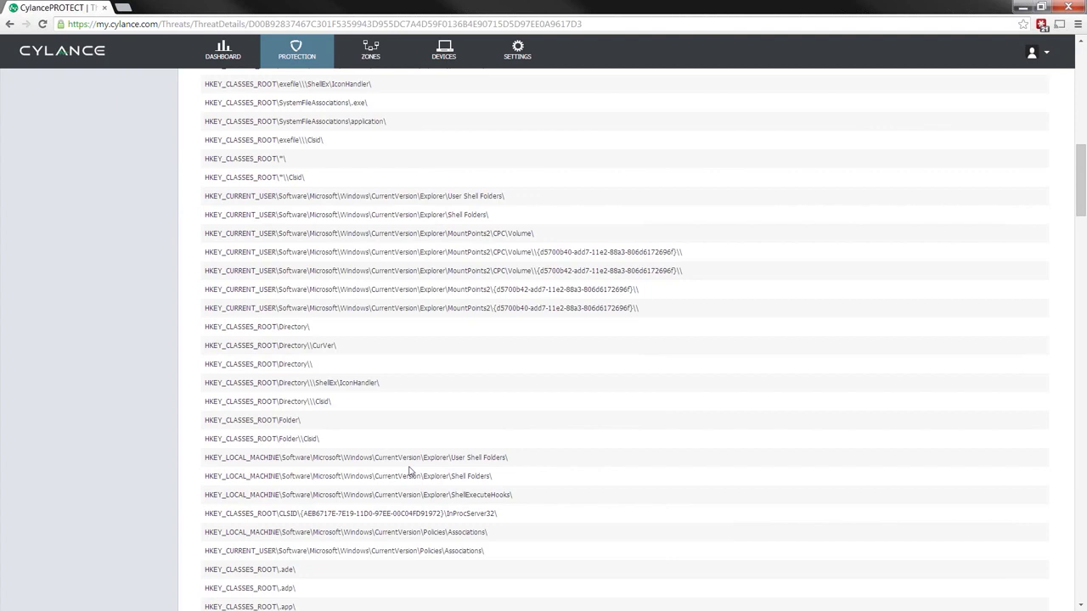
scroll(410, 471, "down", 7)
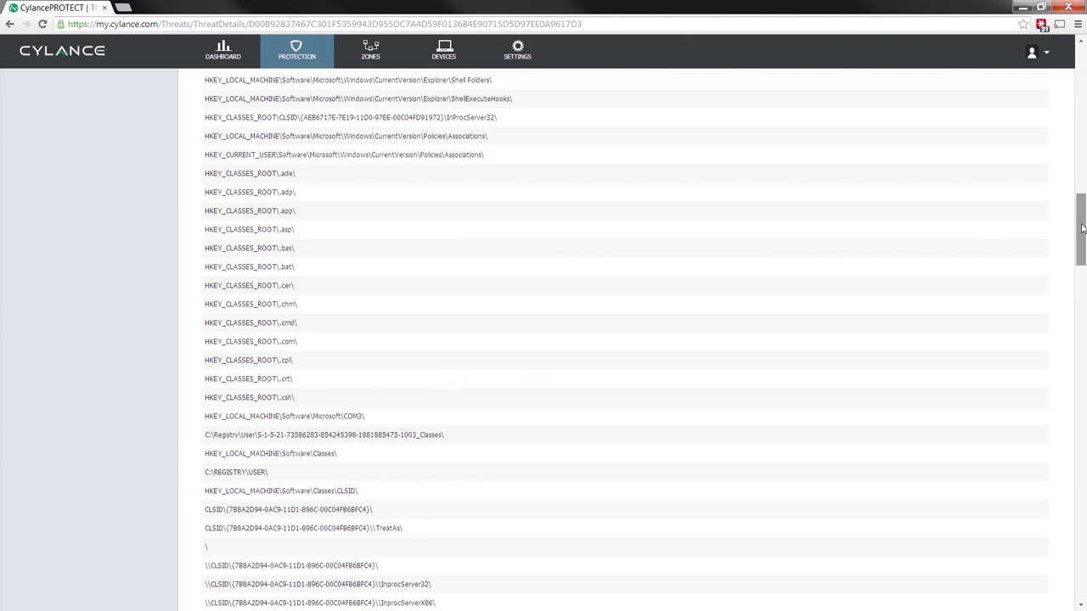
left_click_drag(1081, 228, 1081, 76)
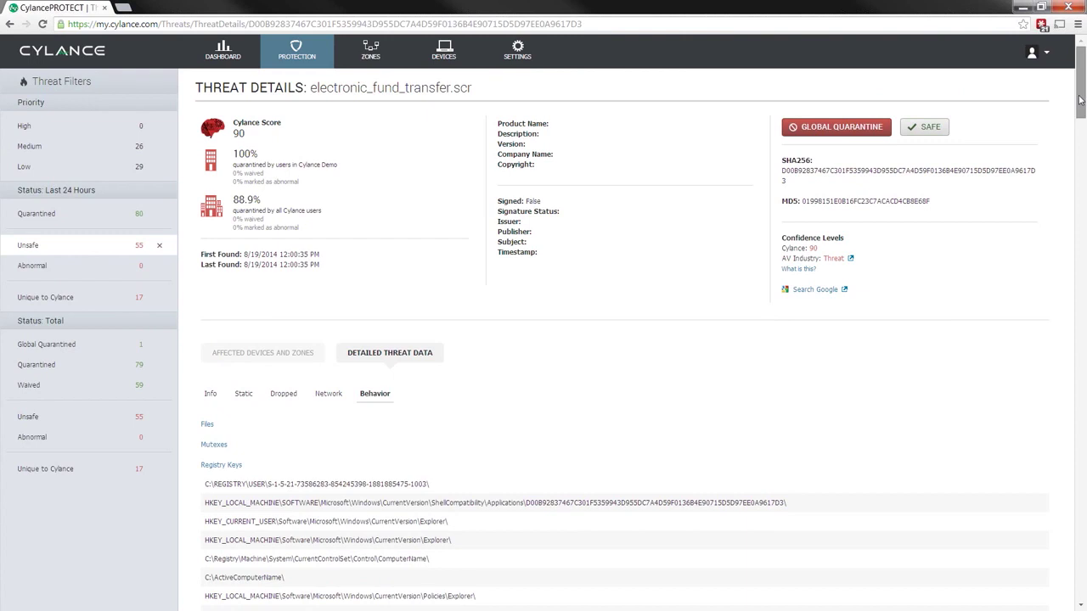
left_click_drag(1080, 100, 1083, 136)
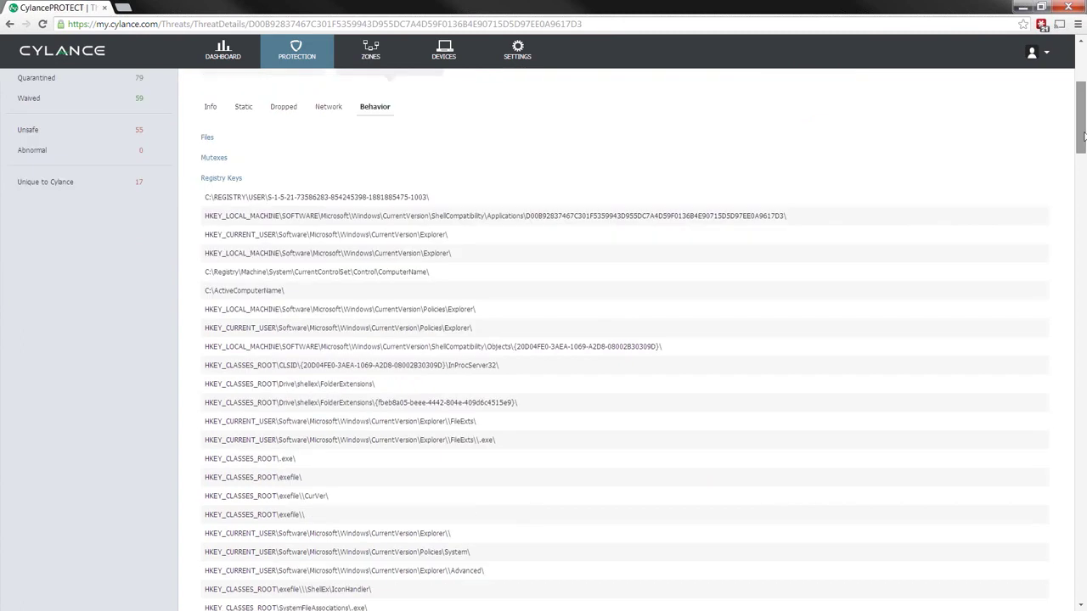
scroll(798, 322, "up", 4)
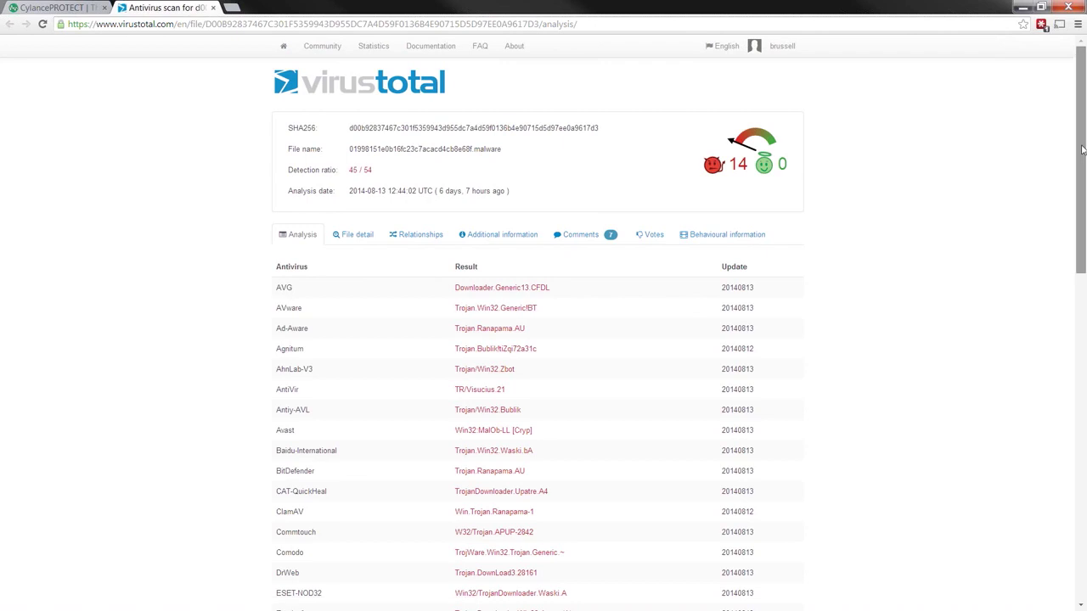
Scroll through VirusTotal's antivirus results table for the file's 45 / 54 detections.
left_click_drag(1081, 150, 1081, 304)
scroll(544, 339, "down", 1)
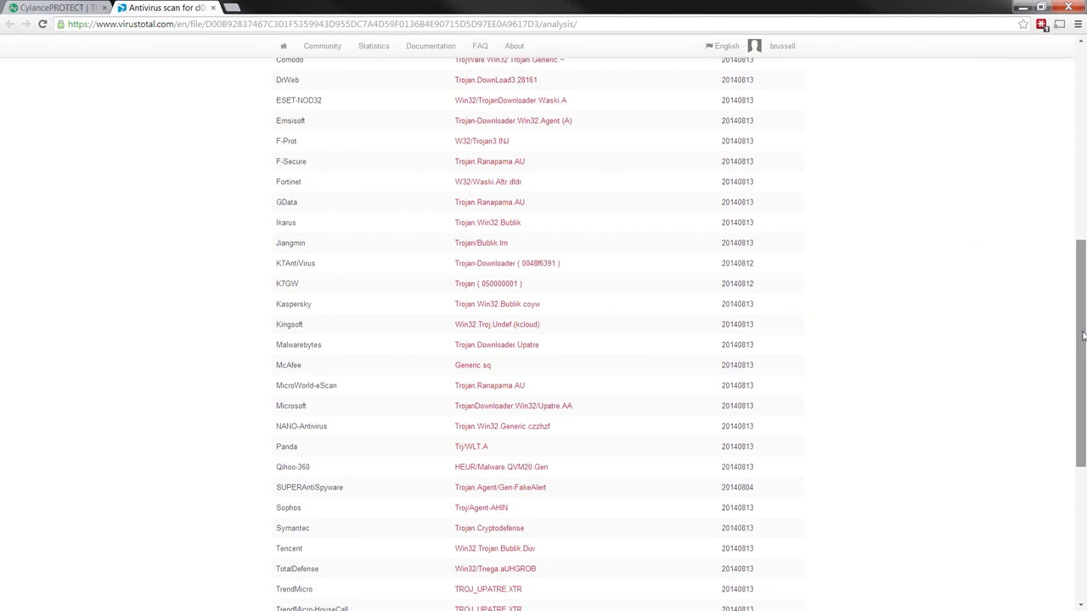
left_click_drag(1082, 336, 1071, 127)
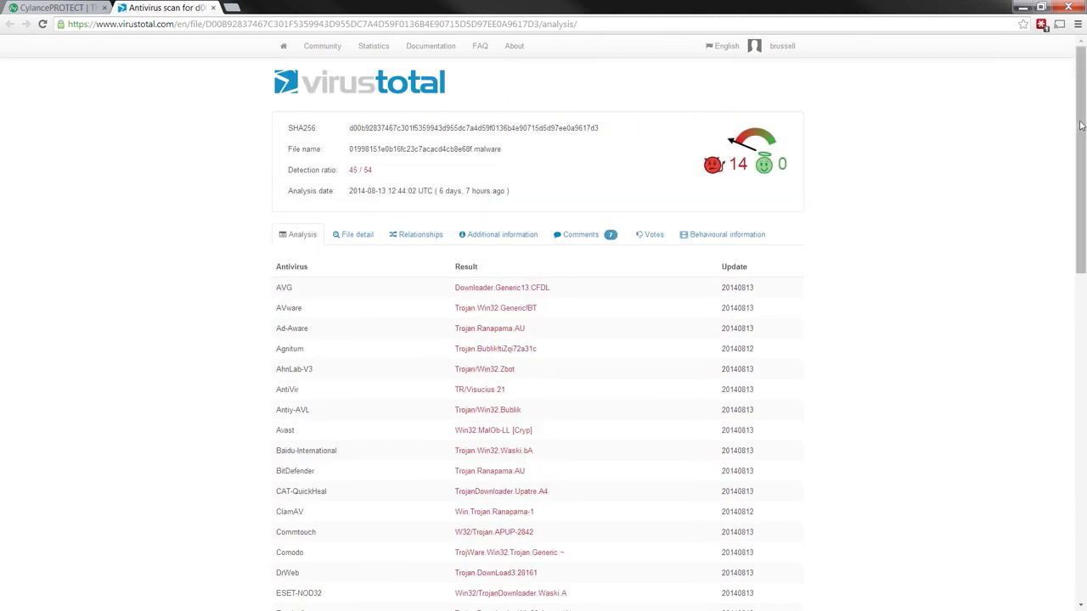
left_click_drag(1081, 126, 1082, 451)
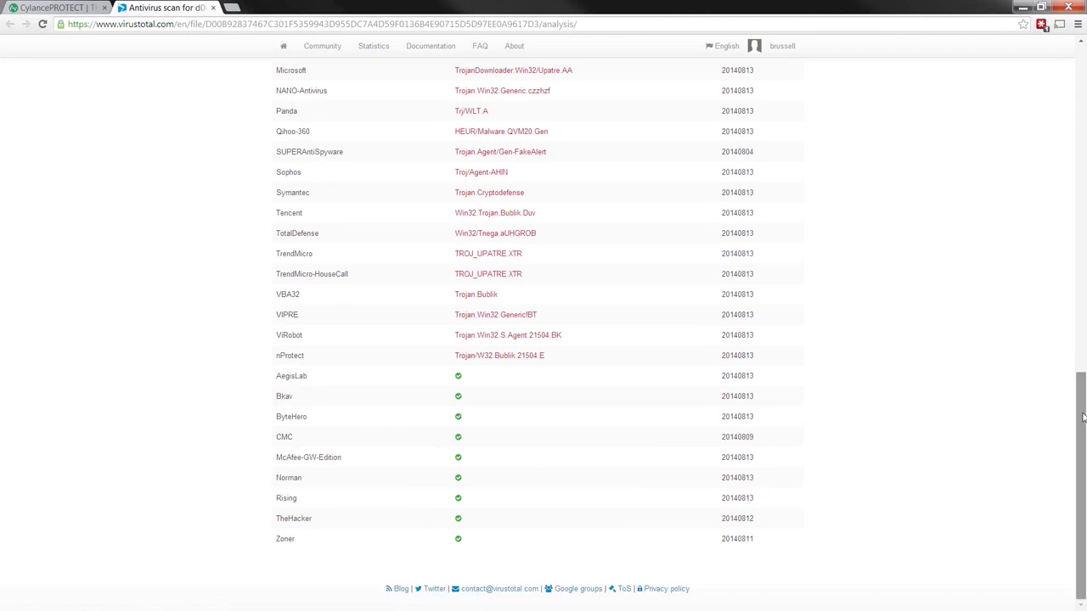
left_click_drag(1083, 416, 1082, 51)
Show the file's Additional information and highlight its first submission date.
left_click(502, 234)
scroll(571, 398, "down", 1)
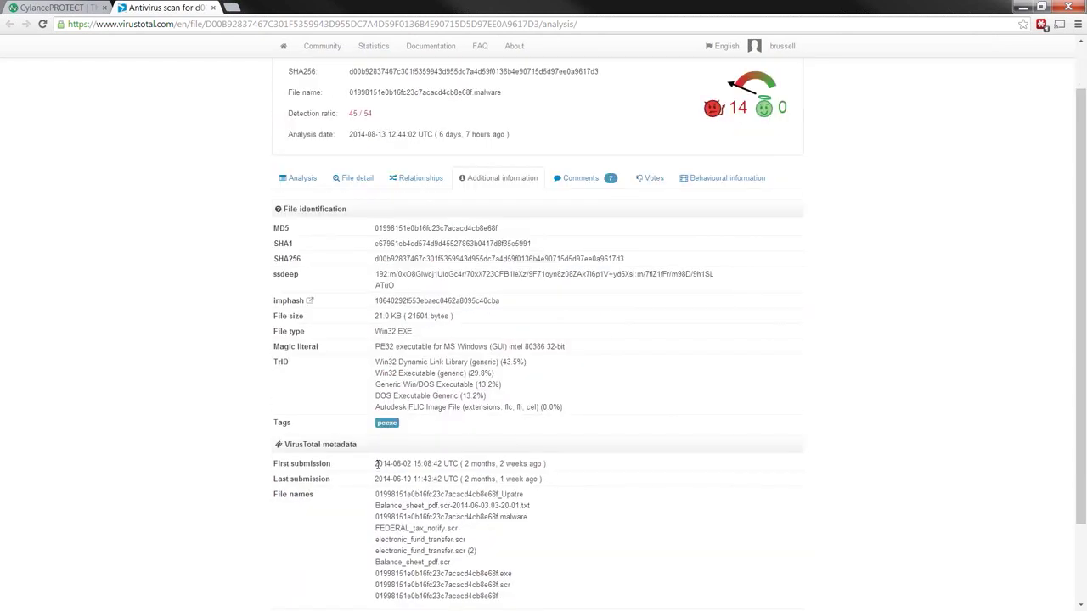
left_click_drag(374, 463, 417, 460)
left_click(553, 473)
left_click(303, 179)
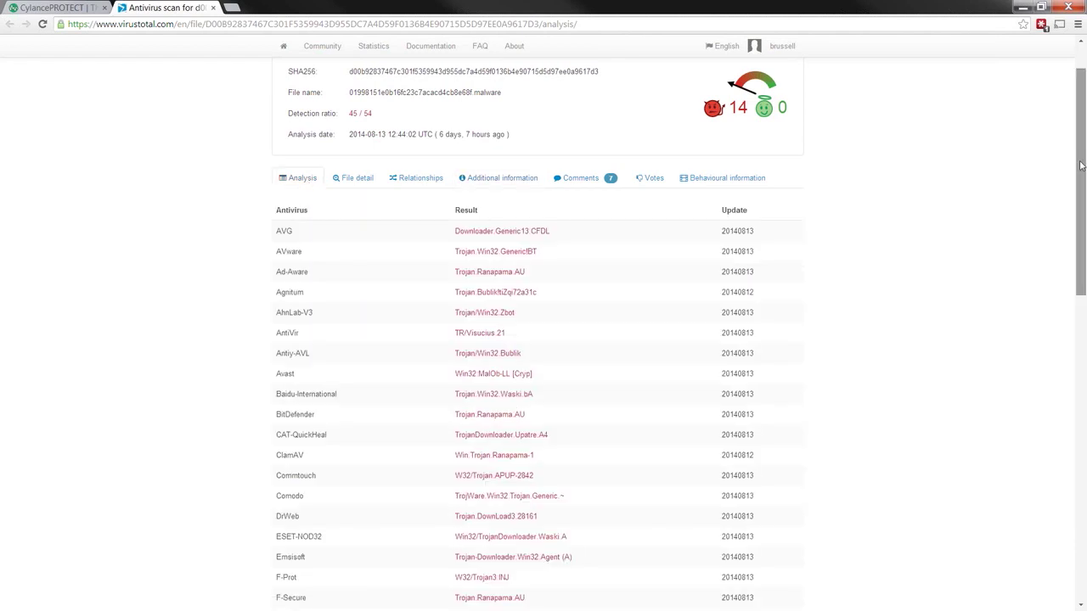
left_click_drag(1081, 165, 1081, 174)
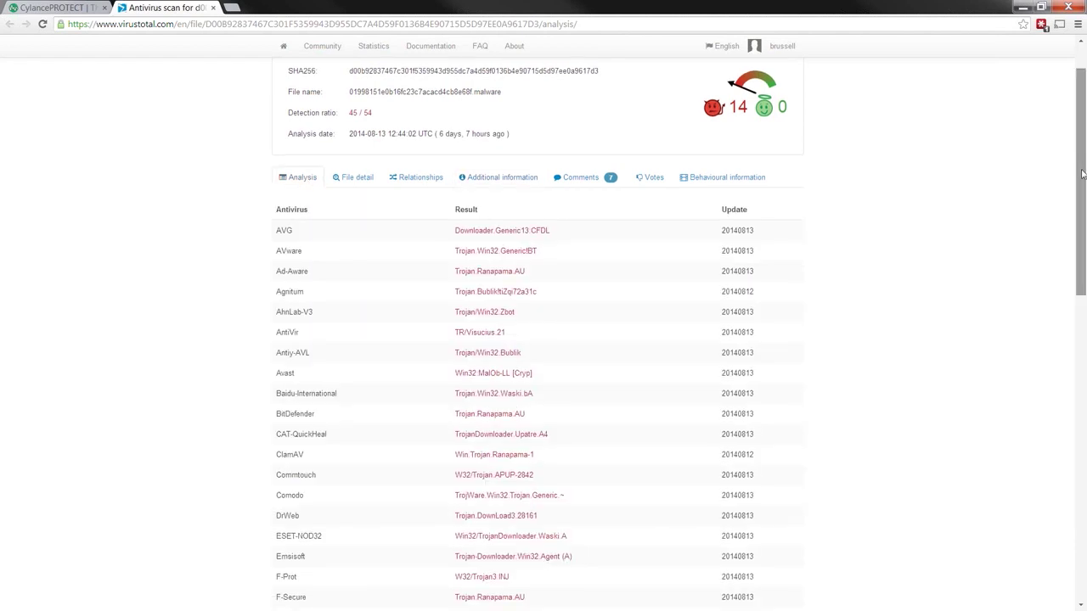
left_click_drag(1082, 174, 1082, 236)
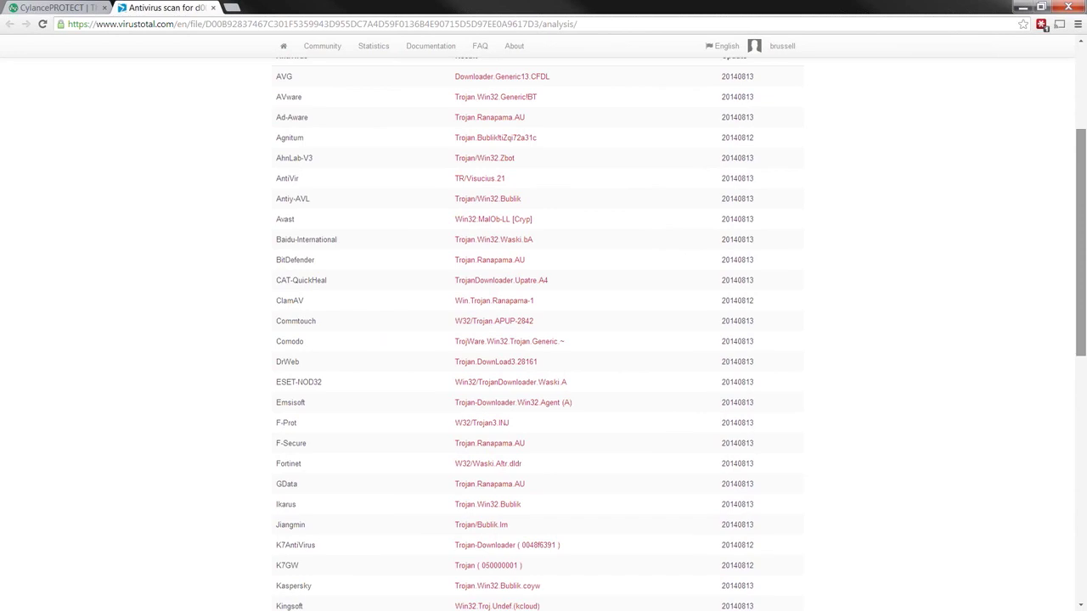
left_click_drag(1083, 236, 1082, 298)
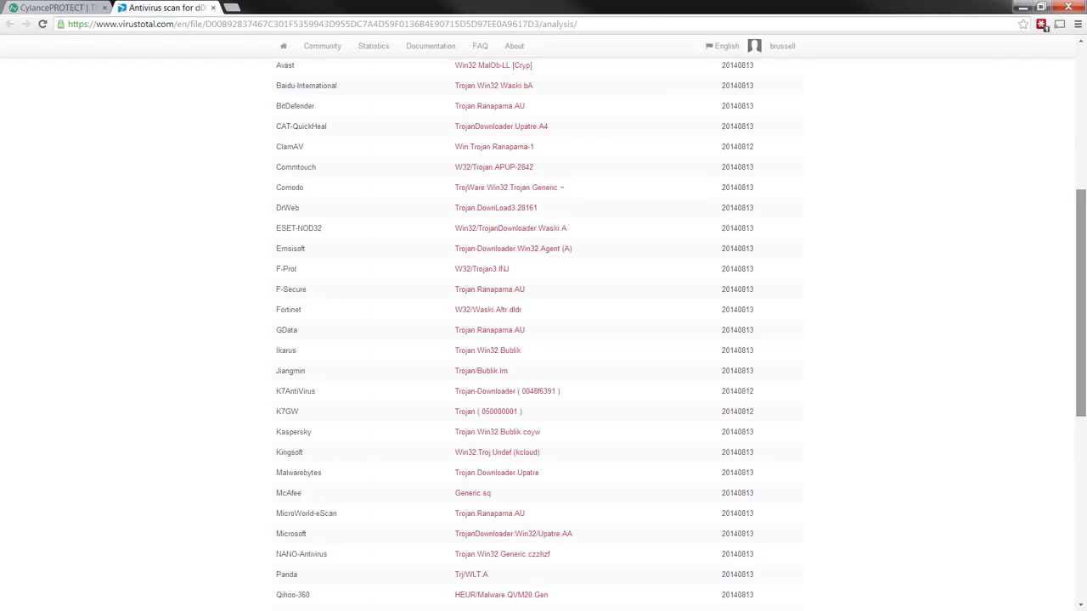
scroll(544, 340, "up", 1)
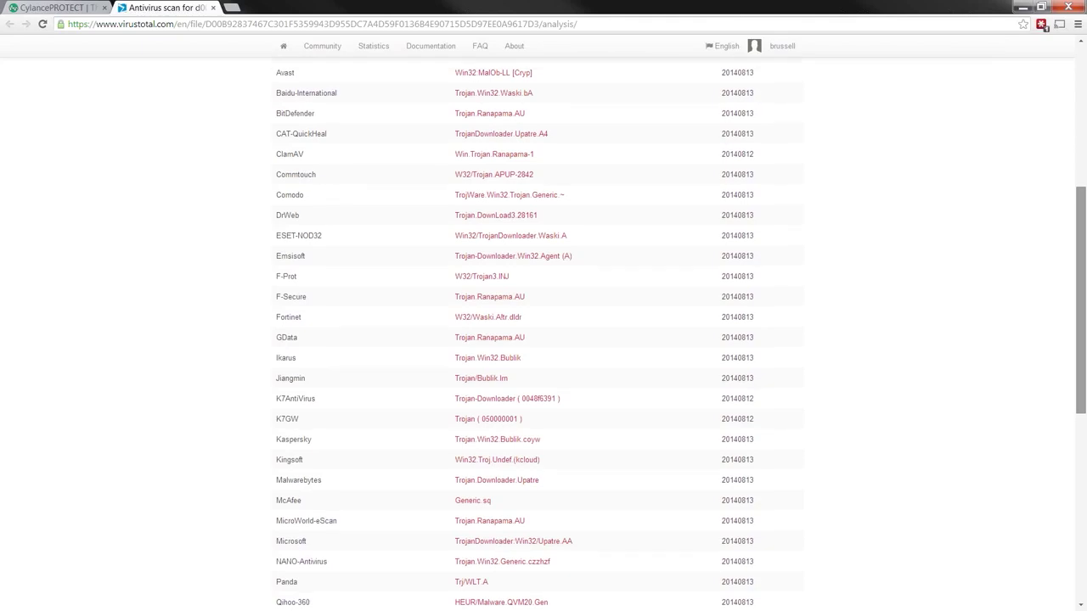
scroll(543, 339, "up", 3)
scroll(544, 340, "down", 4)
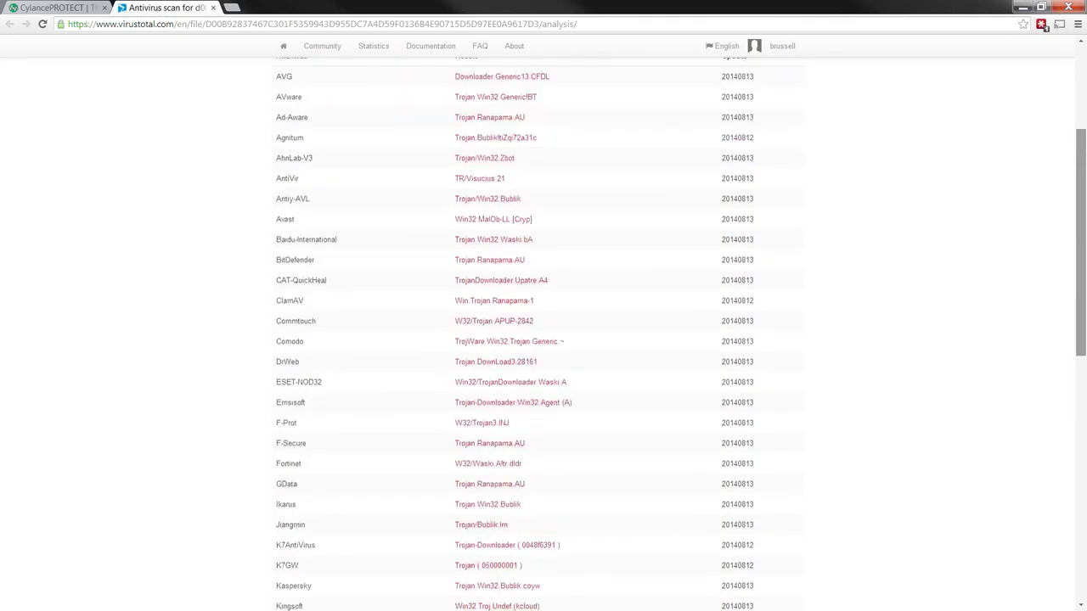
scroll(1033, 219, "up", 5)
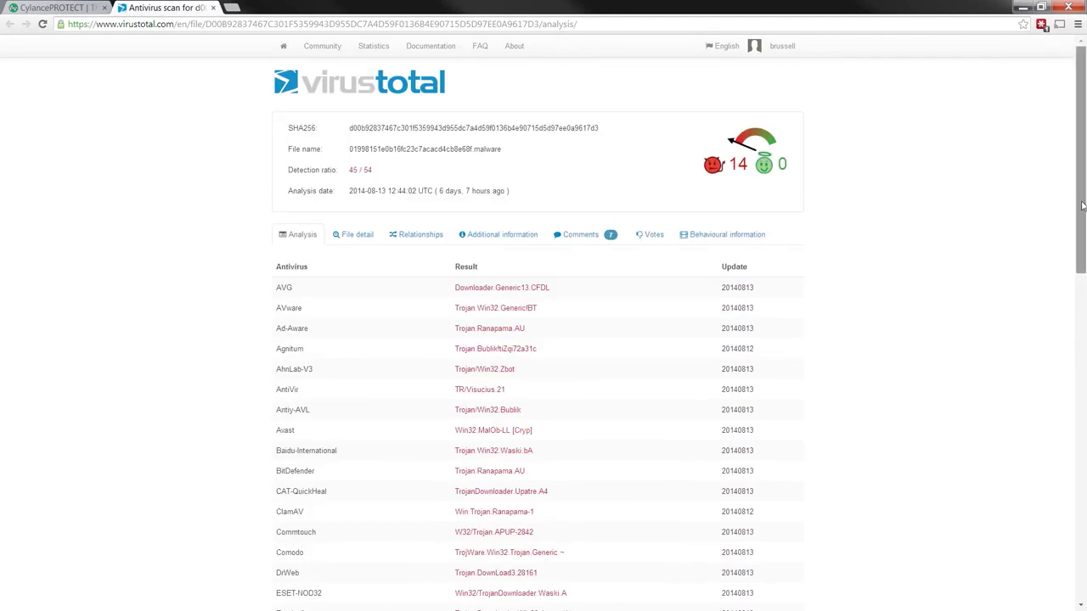
left_click_drag(1081, 206, 1084, 317)
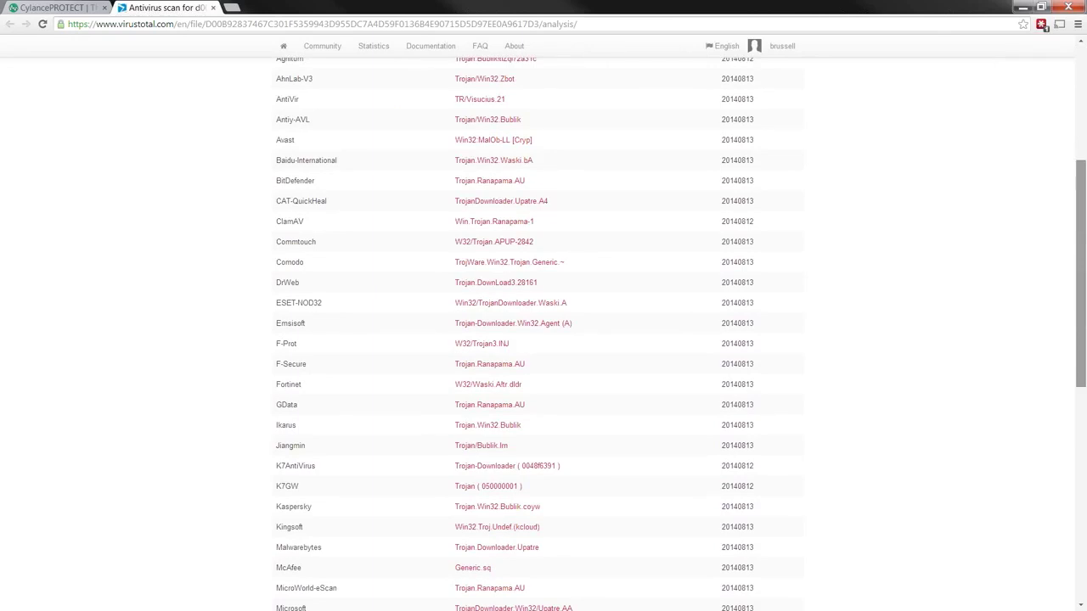
left_click_drag(1083, 317, 1083, 317)
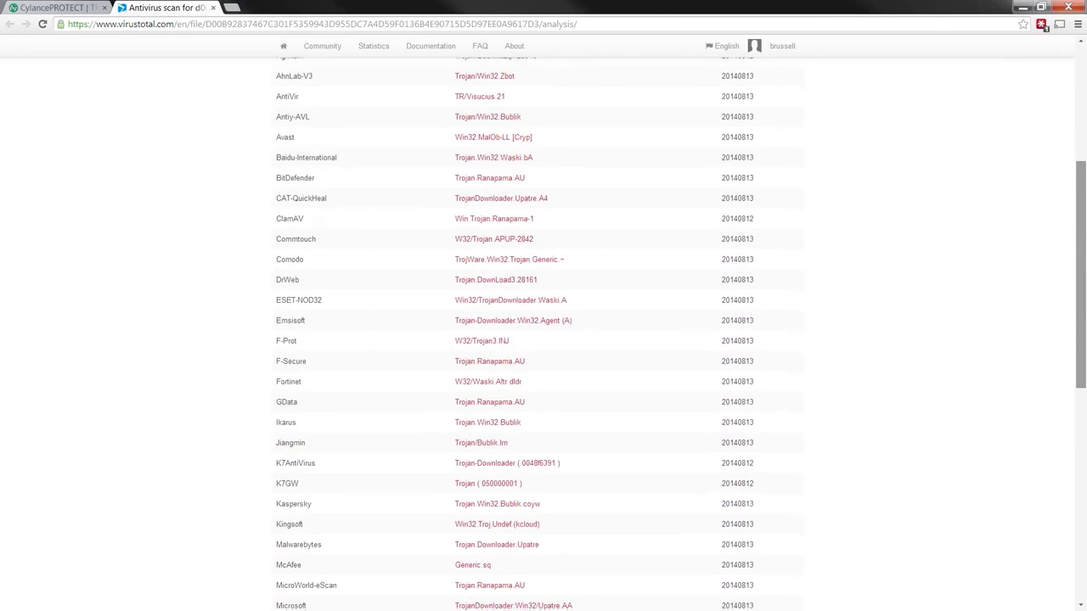
left_click_drag(1083, 317, 1083, 327)
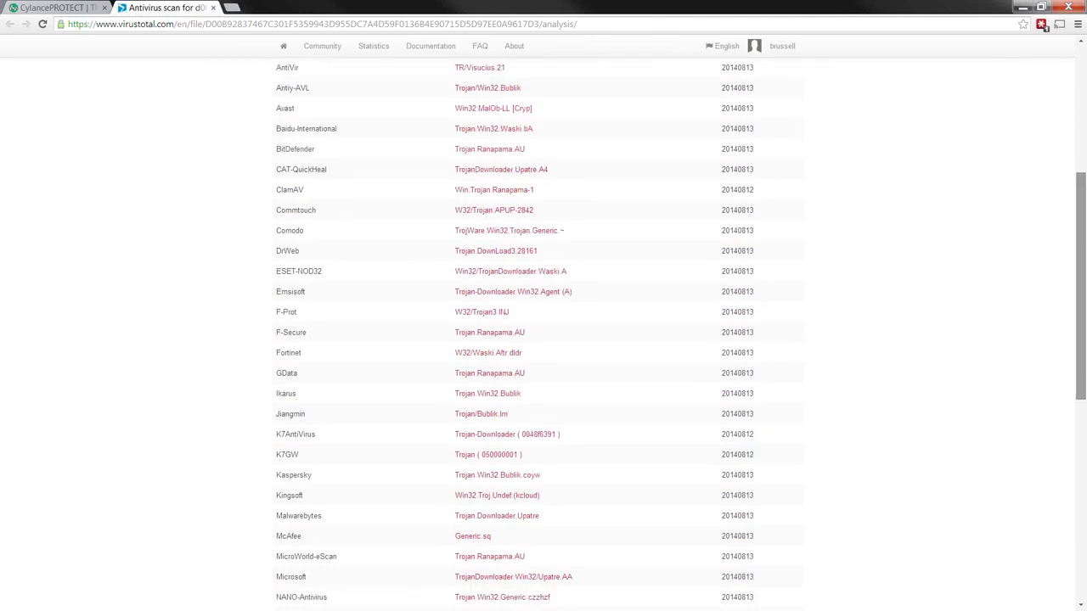
left_click_drag(1084, 265, 1081, 139)
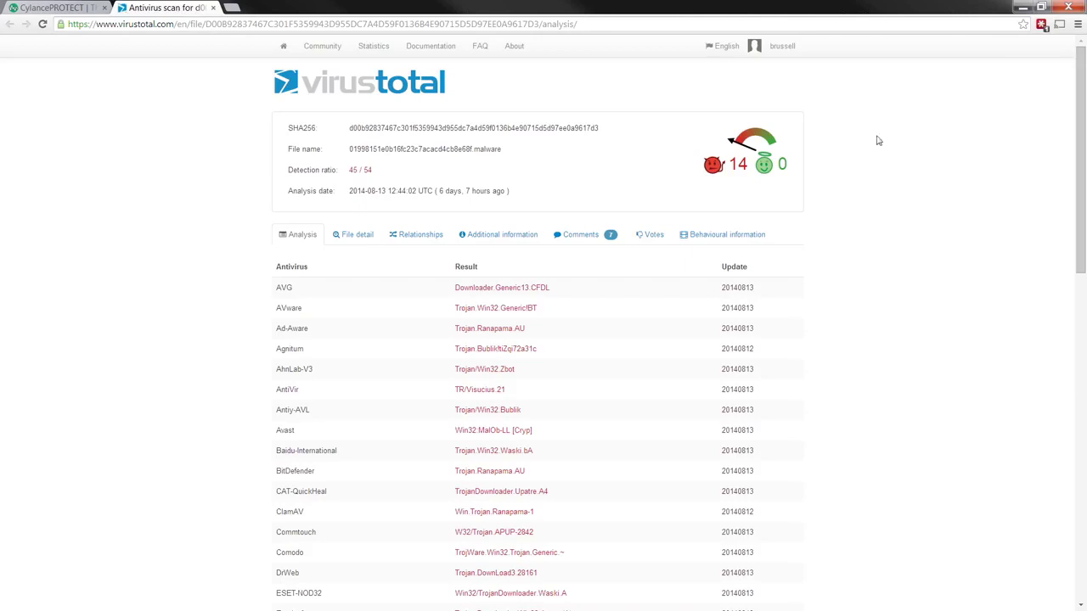
Return to the console and show Settings > User Management with its three Administrator accounts.
left_click(38, 9)
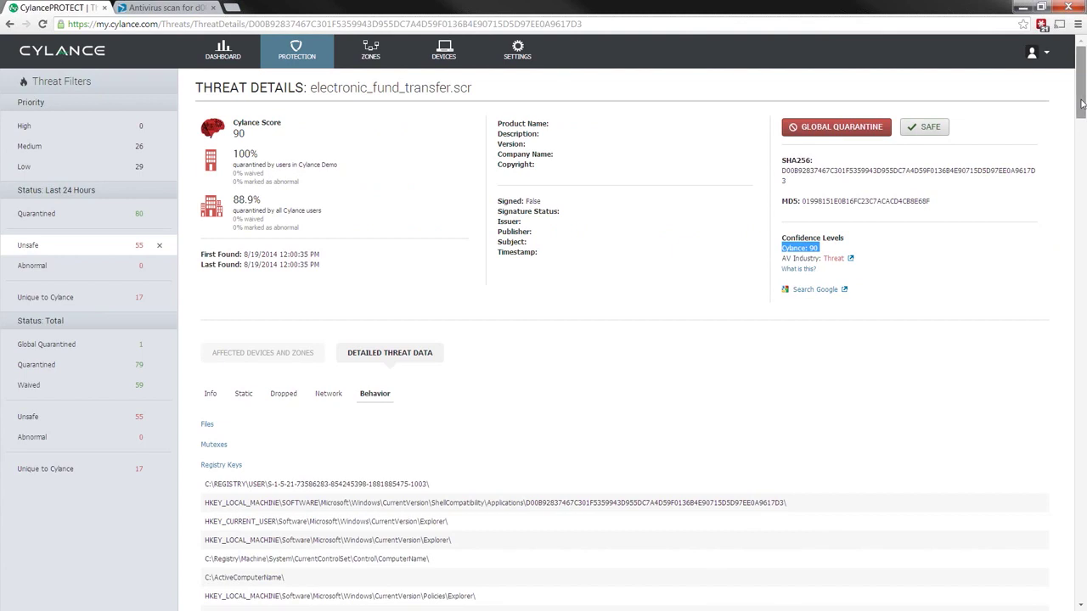
mouse_move(499, 55)
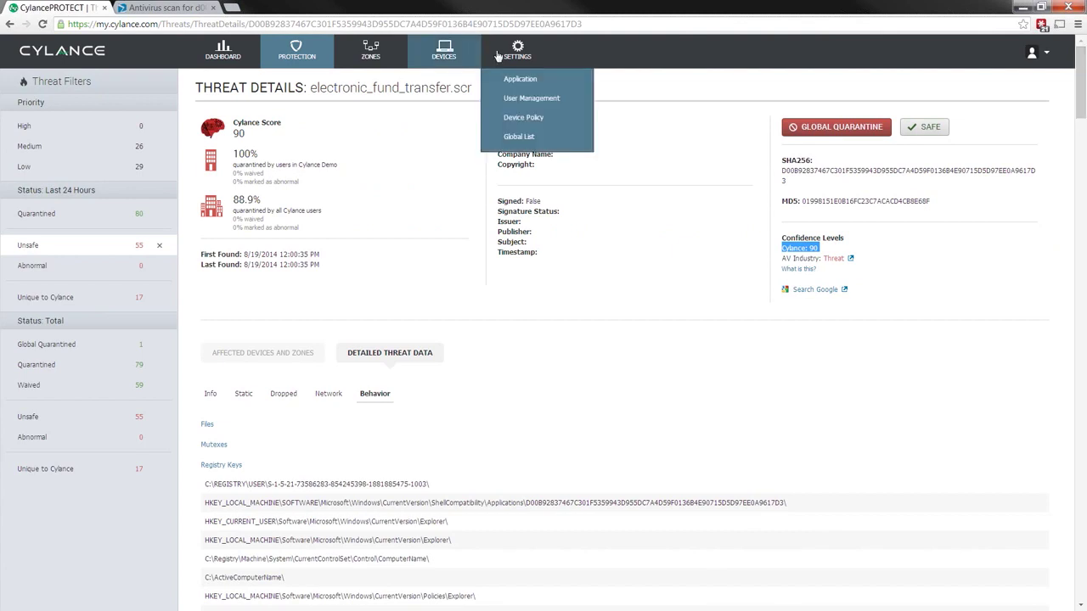
left_click(524, 100)
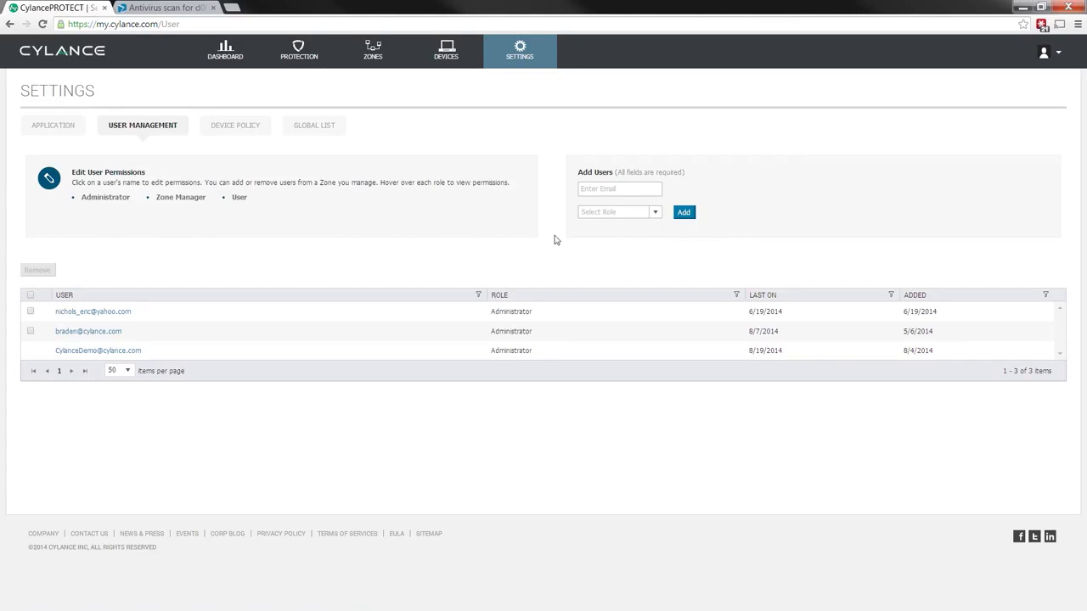
left_click(655, 213)
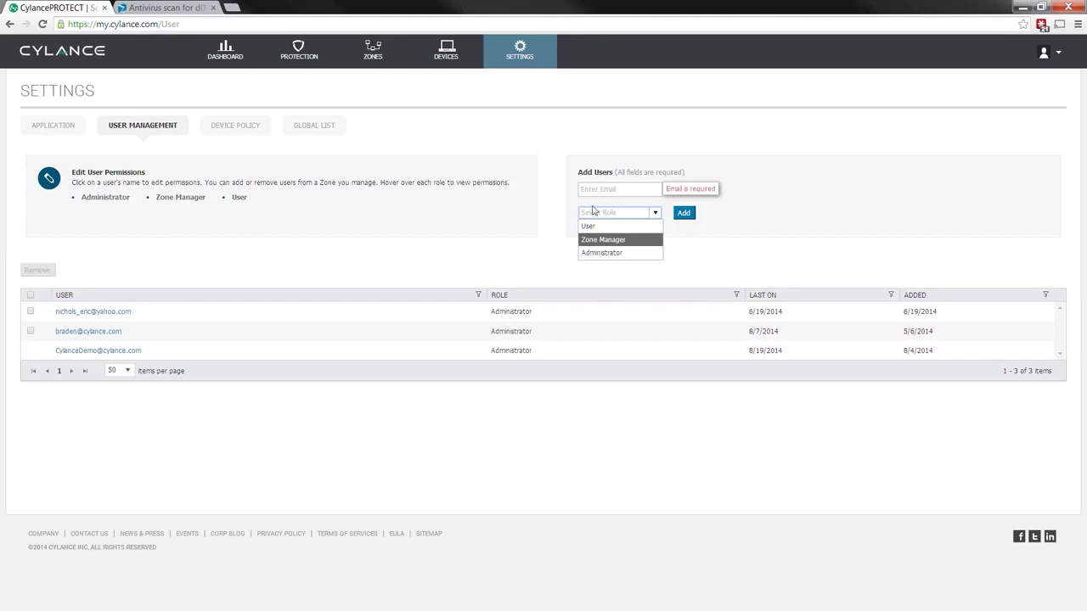
left_click(583, 134)
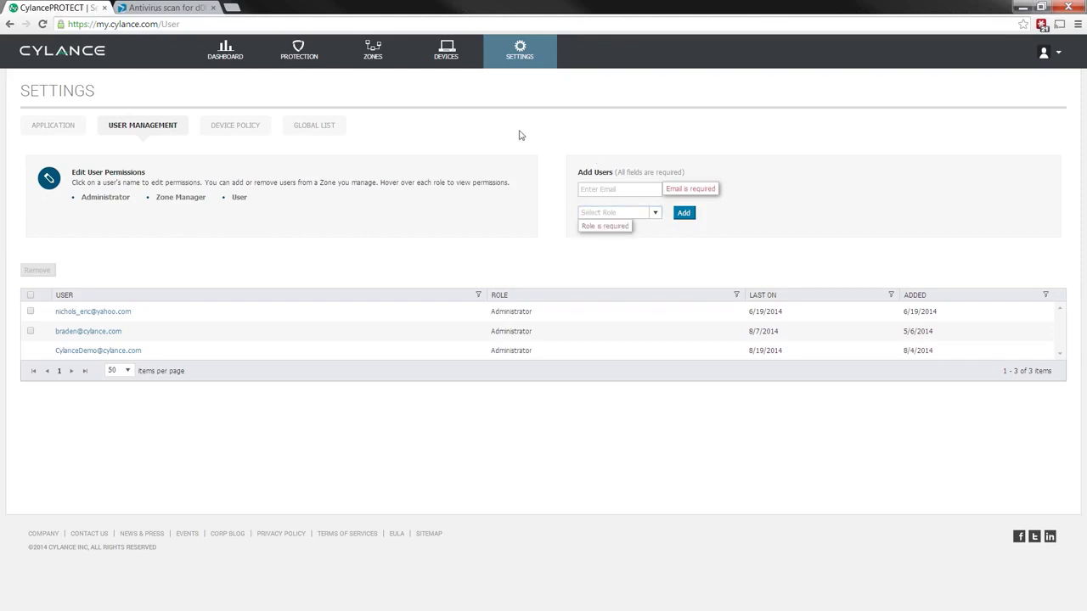
left_click(216, 59)
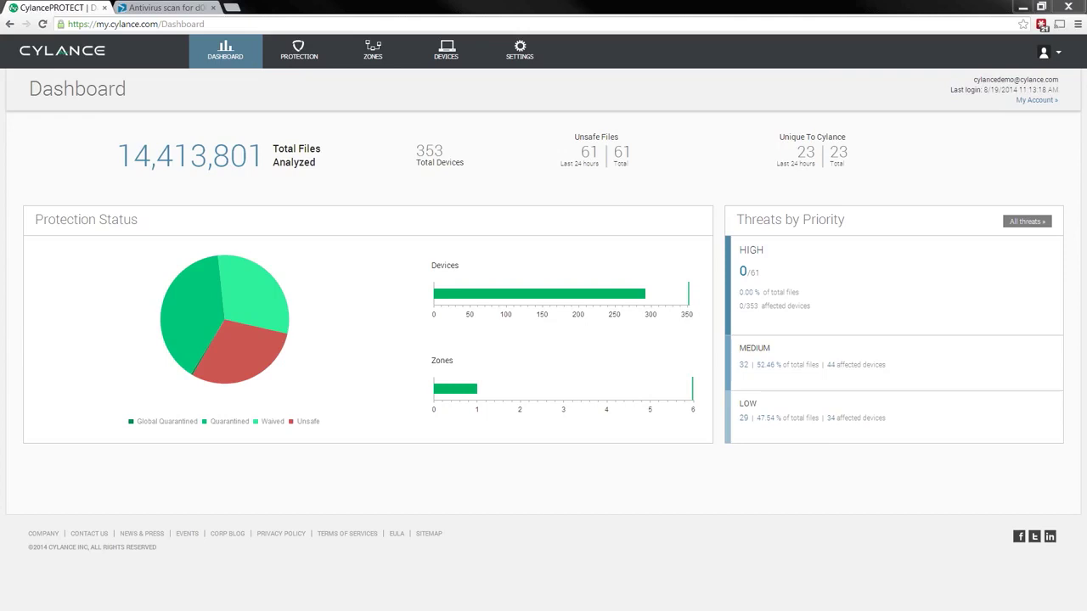
Enable Syslog/SIEM under Settings > Application and list SIEM types None, Splunk, LogRhythm and Other.
mouse_move(520, 53)
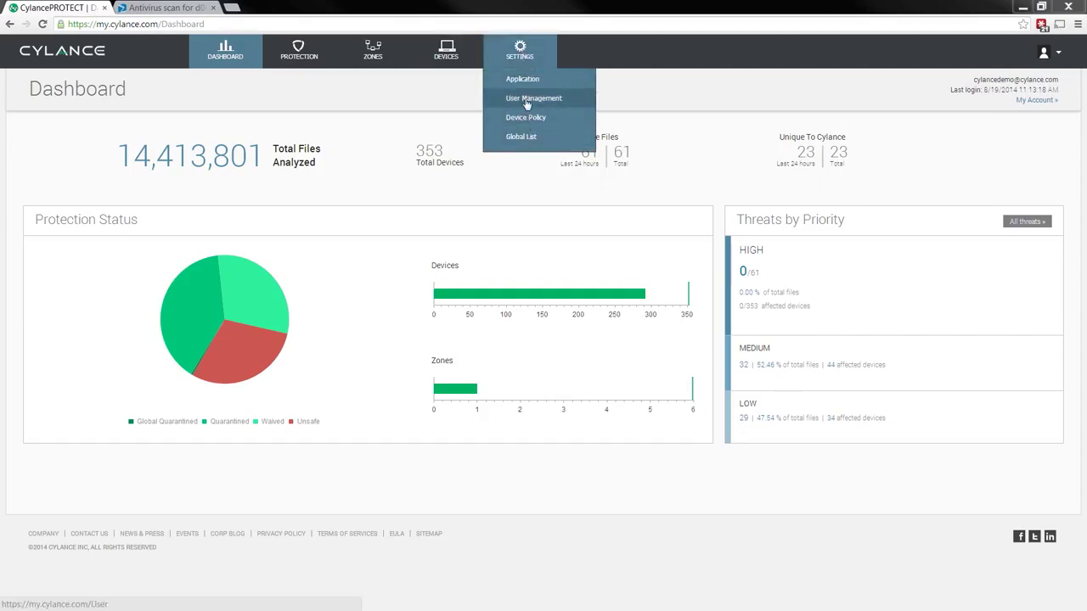
left_click(526, 85)
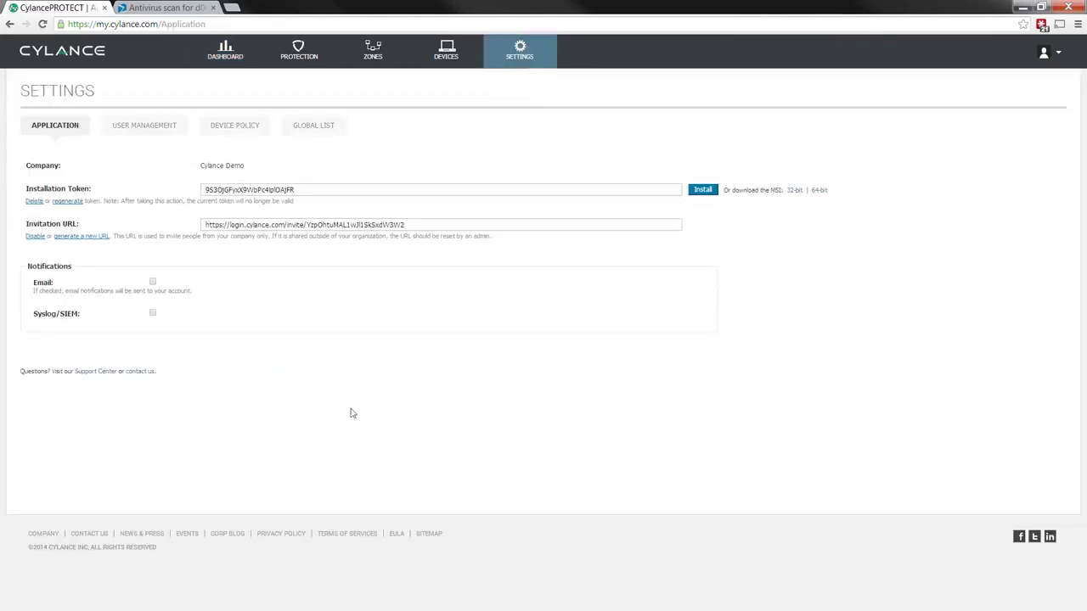
left_click(153, 315)
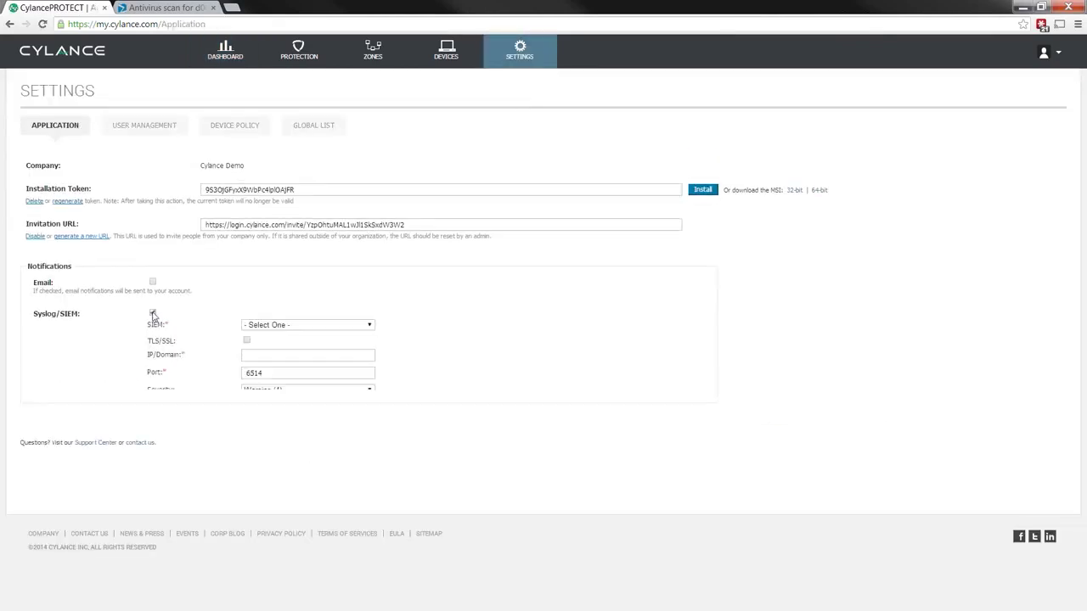
left_click(370, 326)
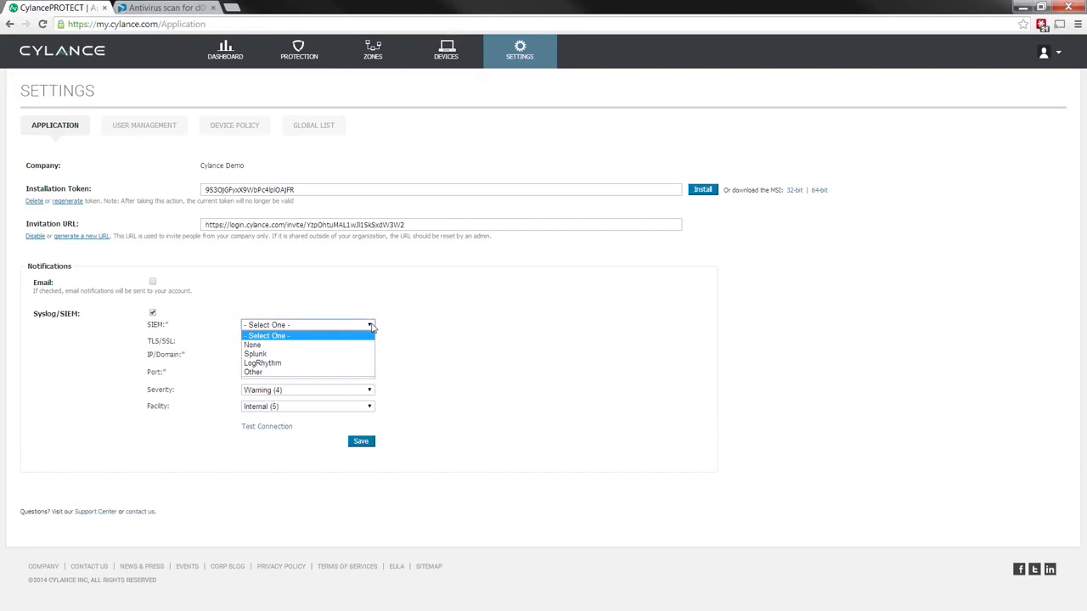